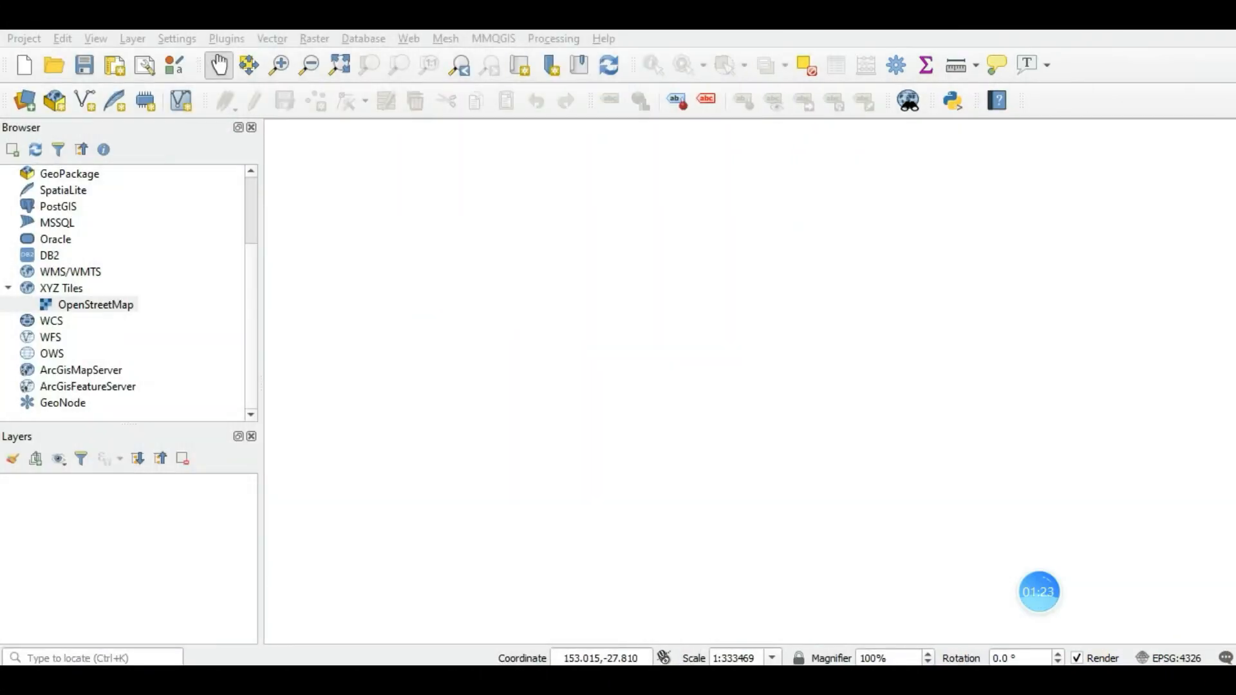
# Switch to Excel and review the coordinate tables in Brisbane Train Stations_CSV and Locations_CSV.
pyautogui.moveTo(644, 683)
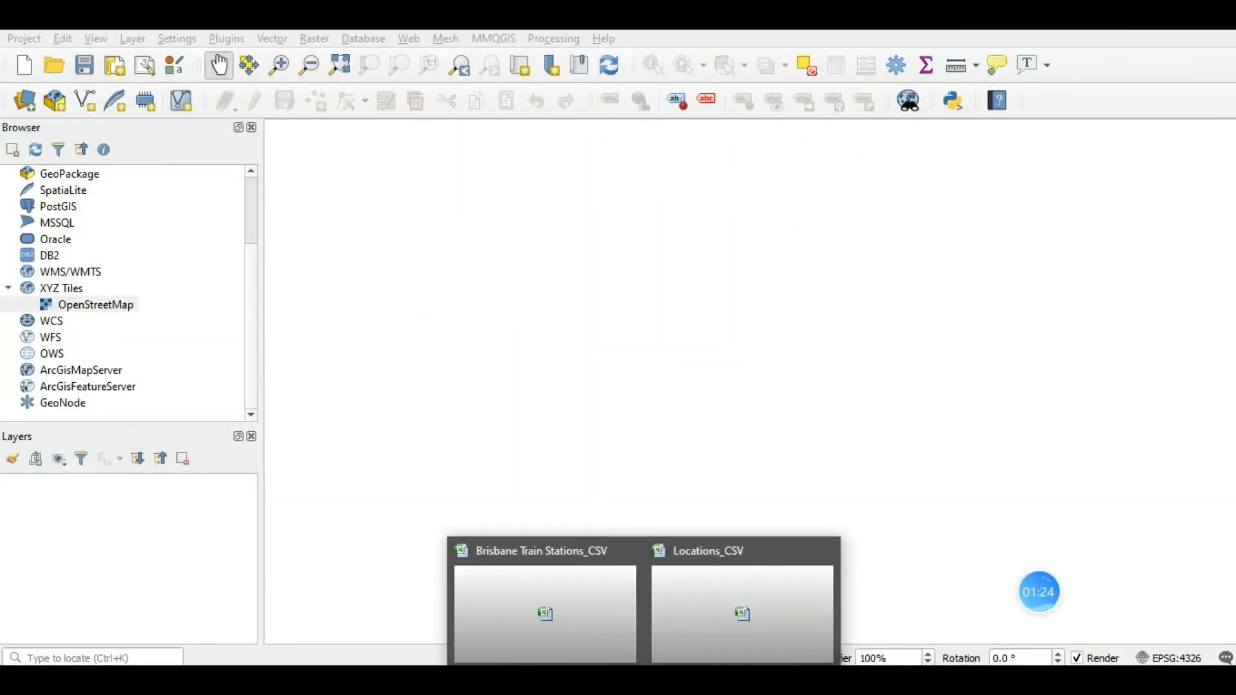
pyautogui.click(571, 634)
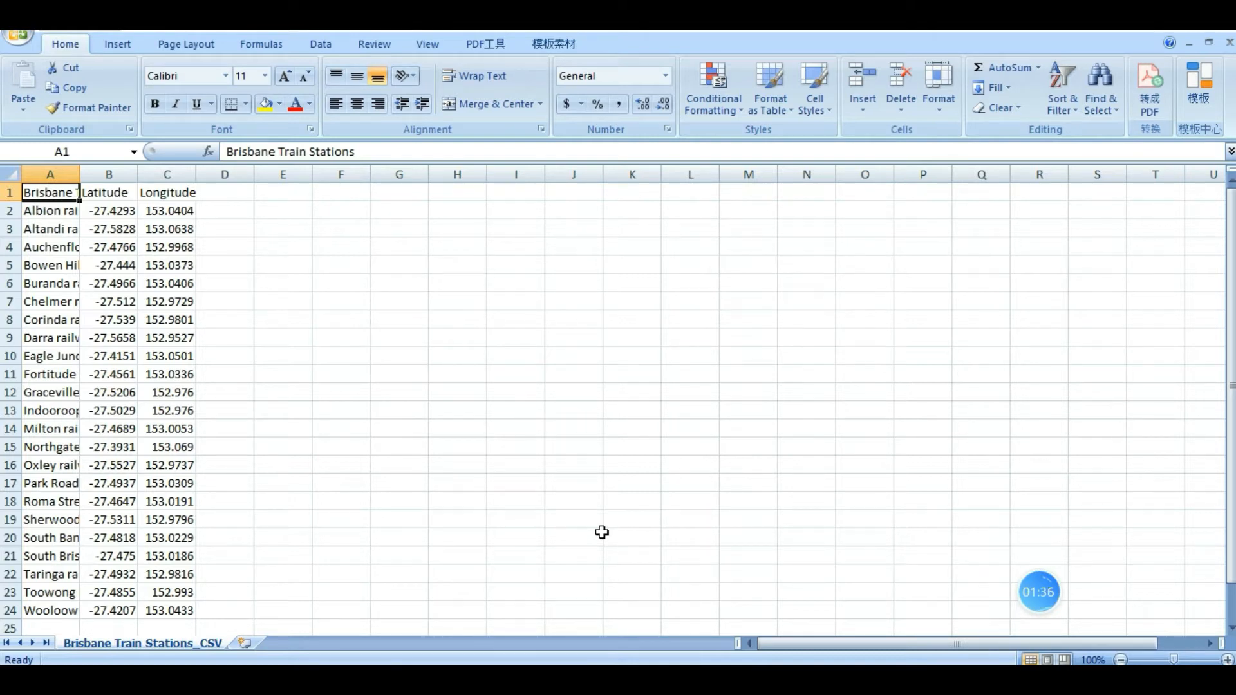
pyautogui.moveTo(687, 680)
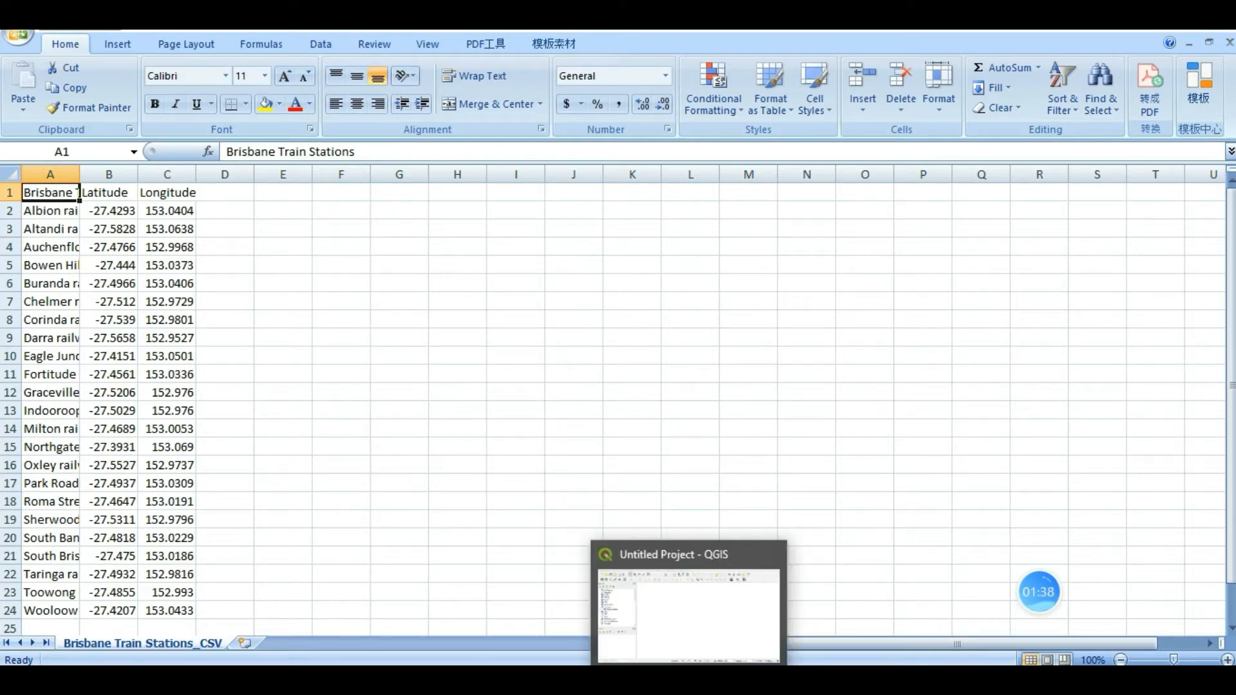
pyautogui.moveTo(612, 680)
pyautogui.click(728, 607)
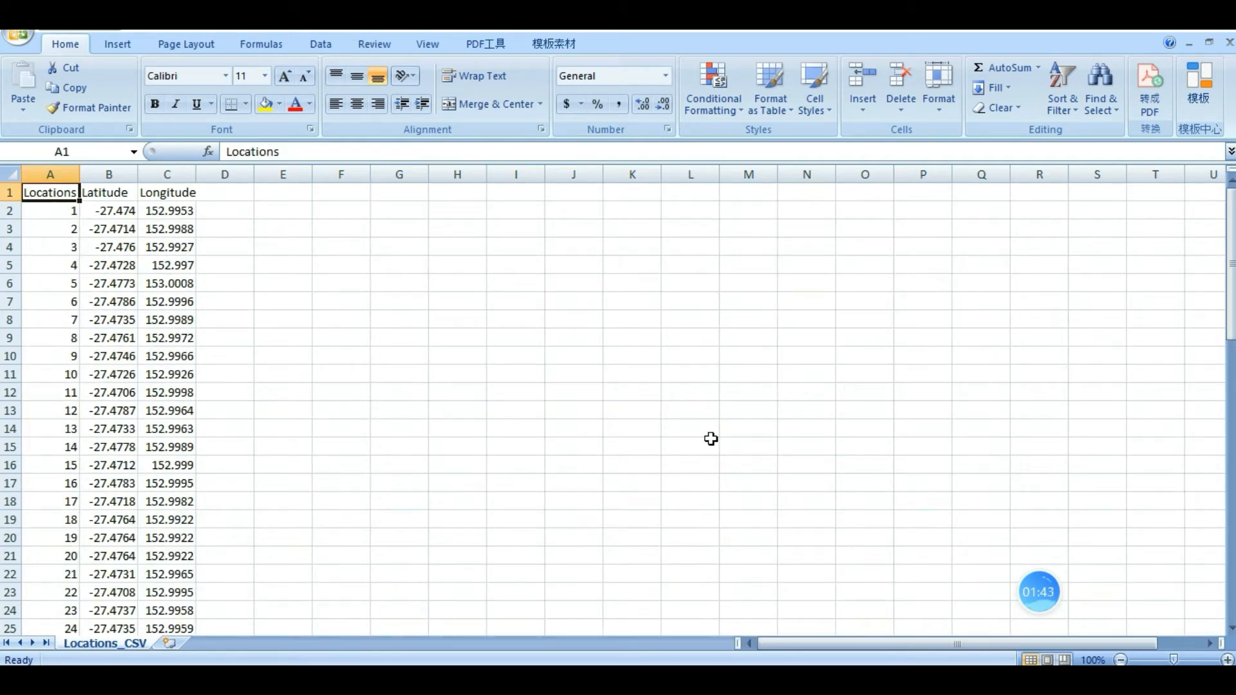
pyautogui.scroll(-17, 710, 438)
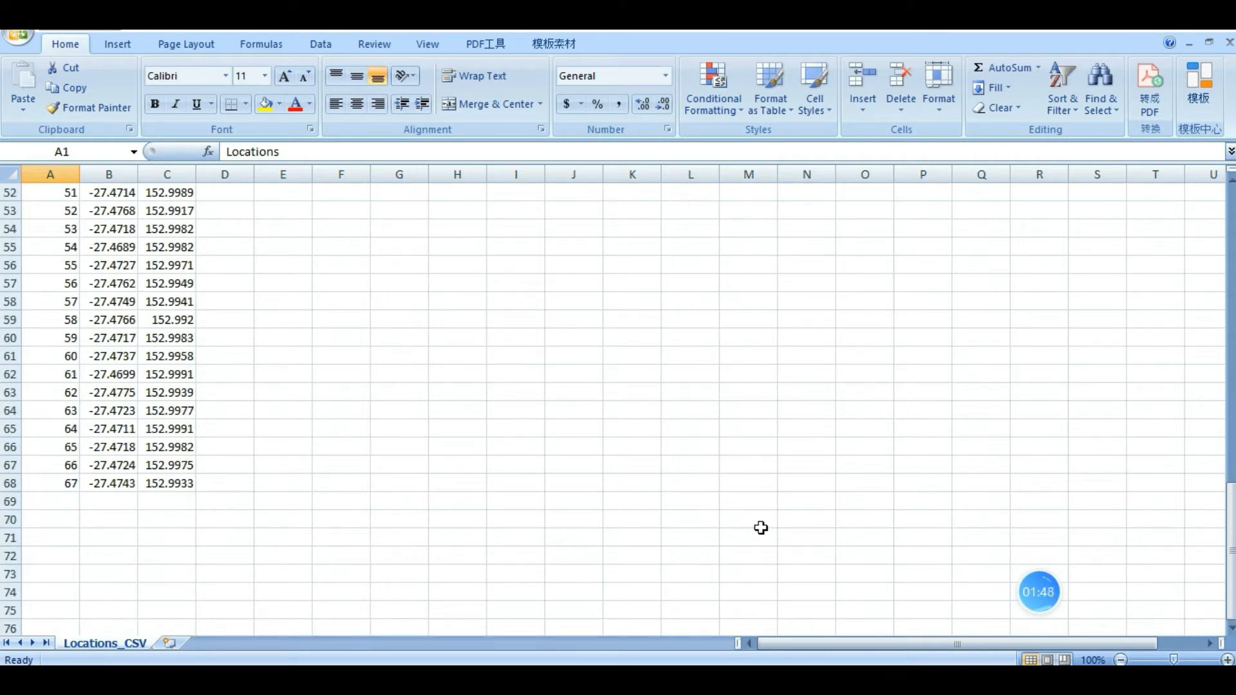
pyautogui.scroll(17, 761, 528)
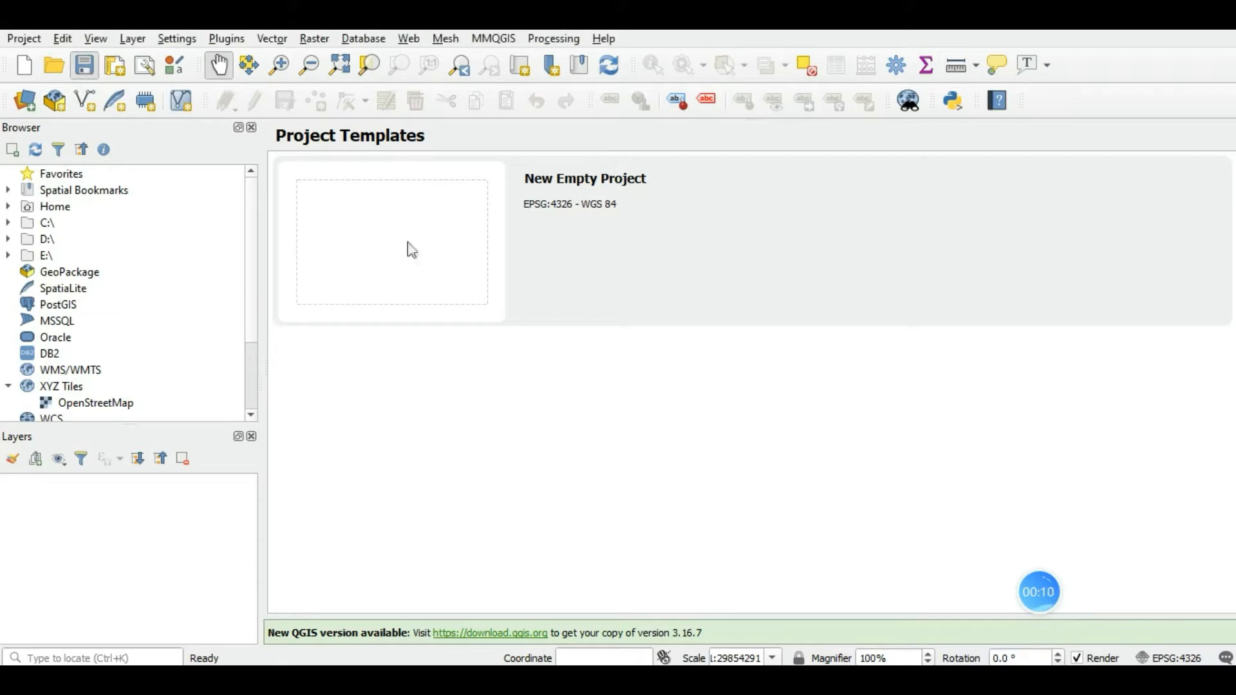
# Create a new empty QGIS project and save it as Tutorial in C:\XST\My Video Work.
pyautogui.doubleClick(438, 219)
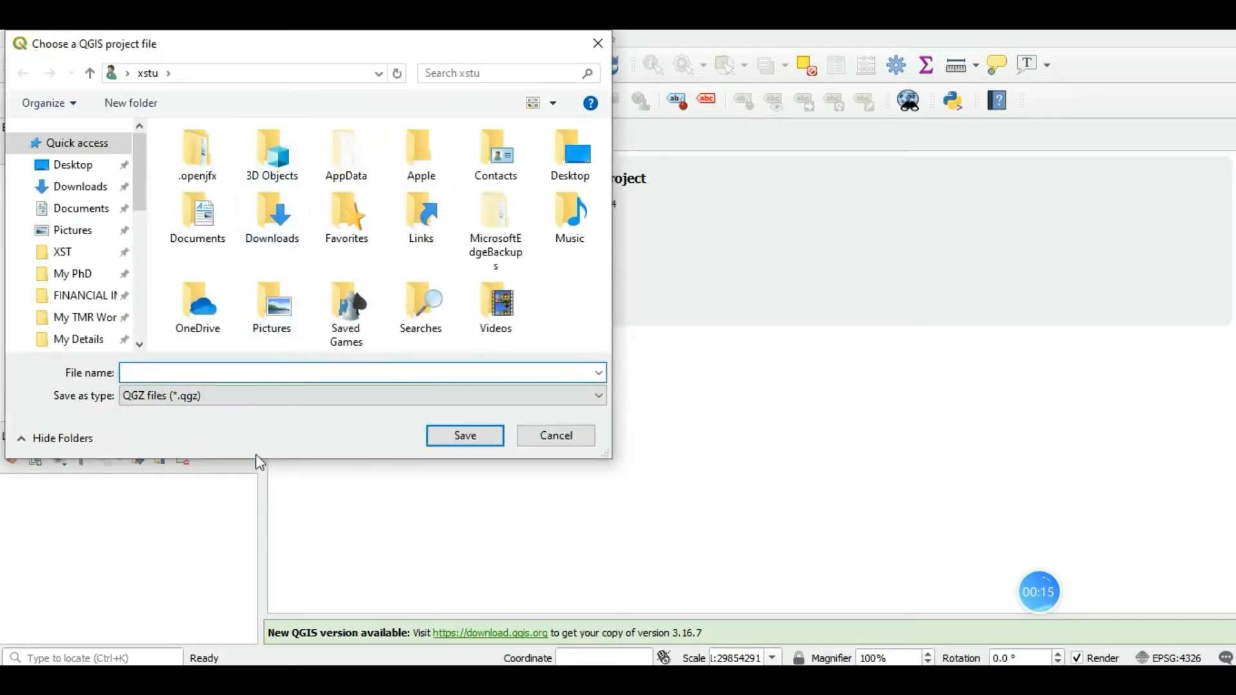
pyautogui.write('C:\\XST\\My Video Work')
pyautogui.press('Return')
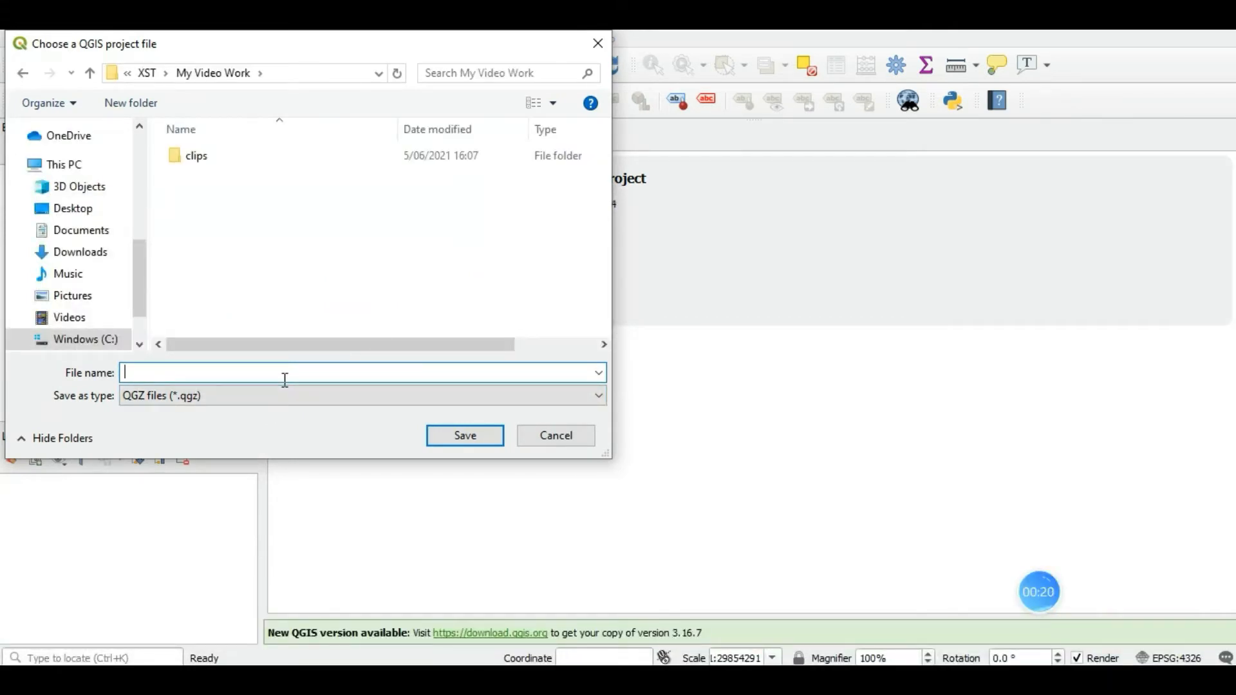
pyautogui.write('Tutorial')
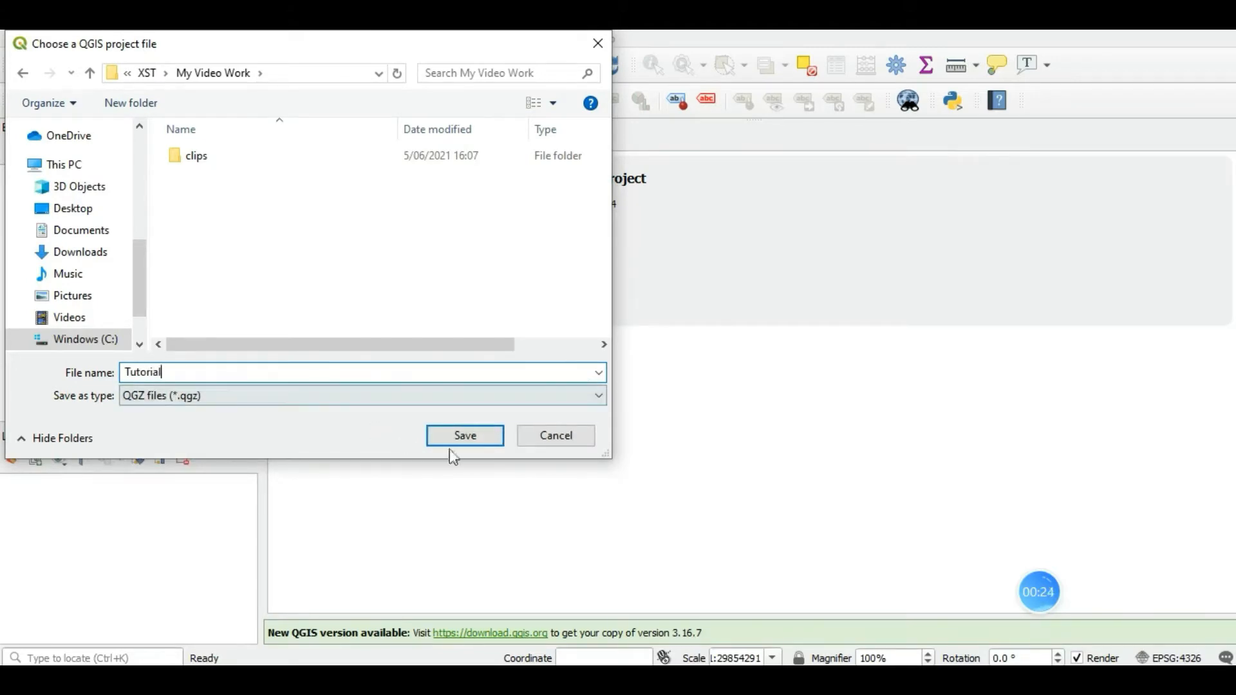
pyautogui.click(468, 437)
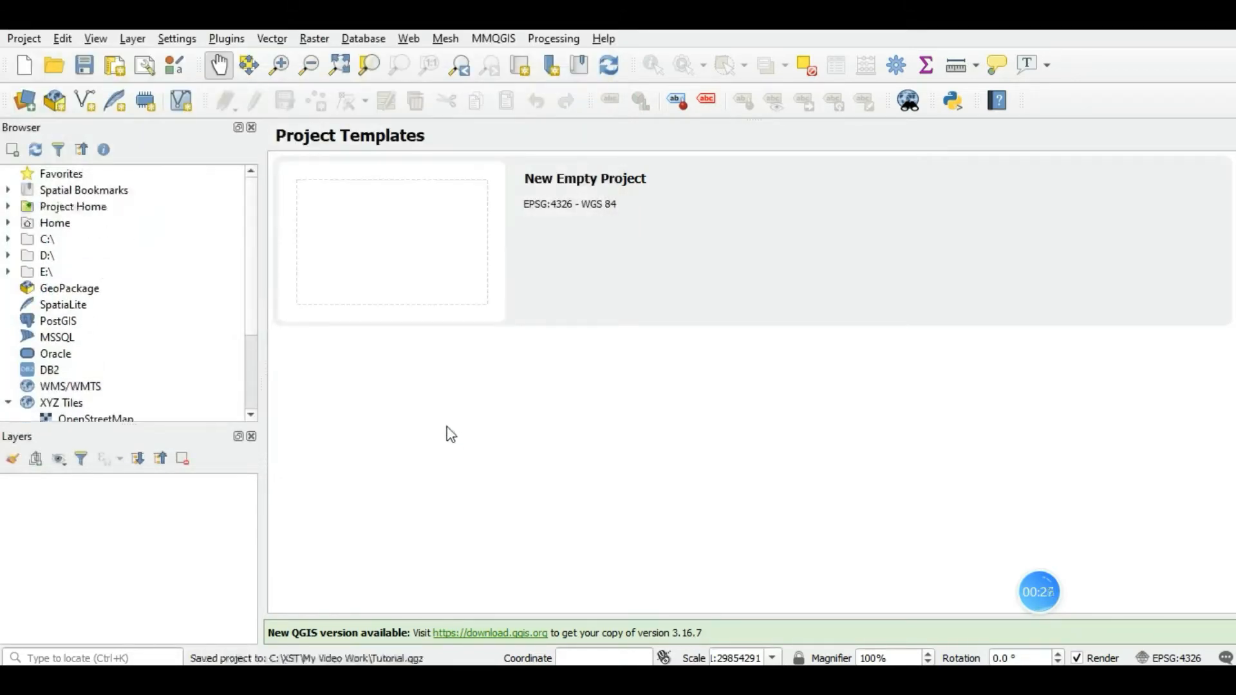
# Add the OpenStreetMap XYZ tile layer to the project as a basemap.
pyautogui.scroll(-1, 251, 253)
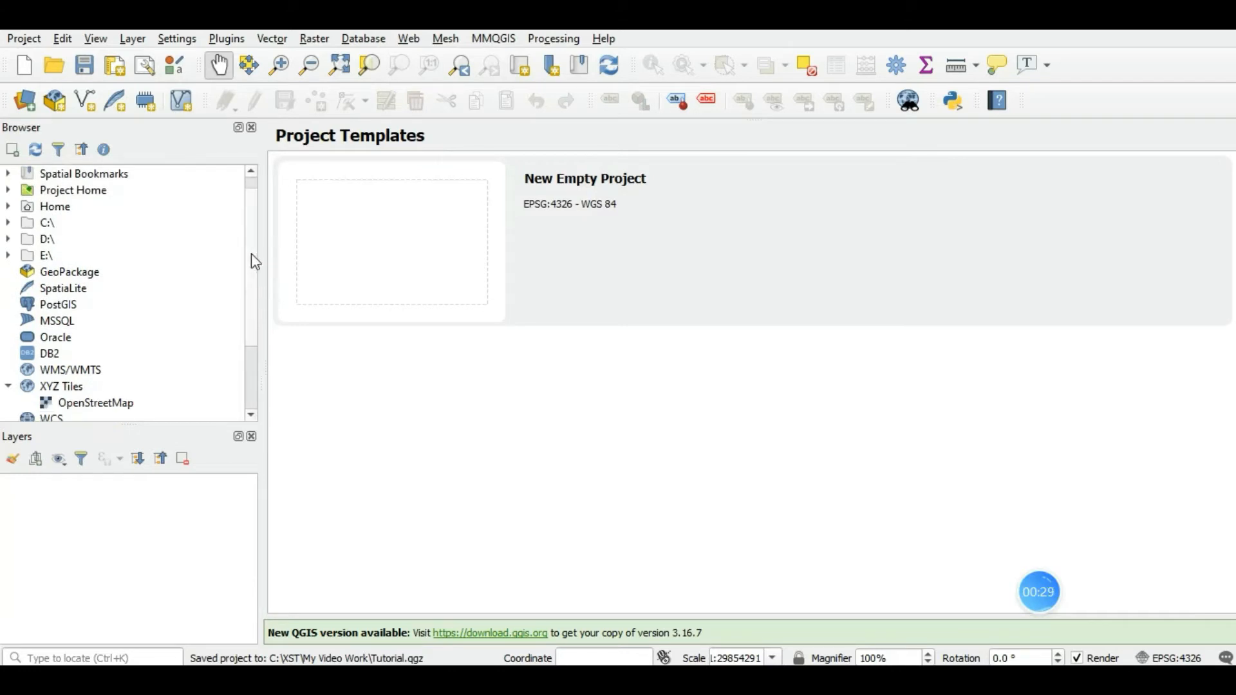
pyautogui.scroll(1, 251, 253)
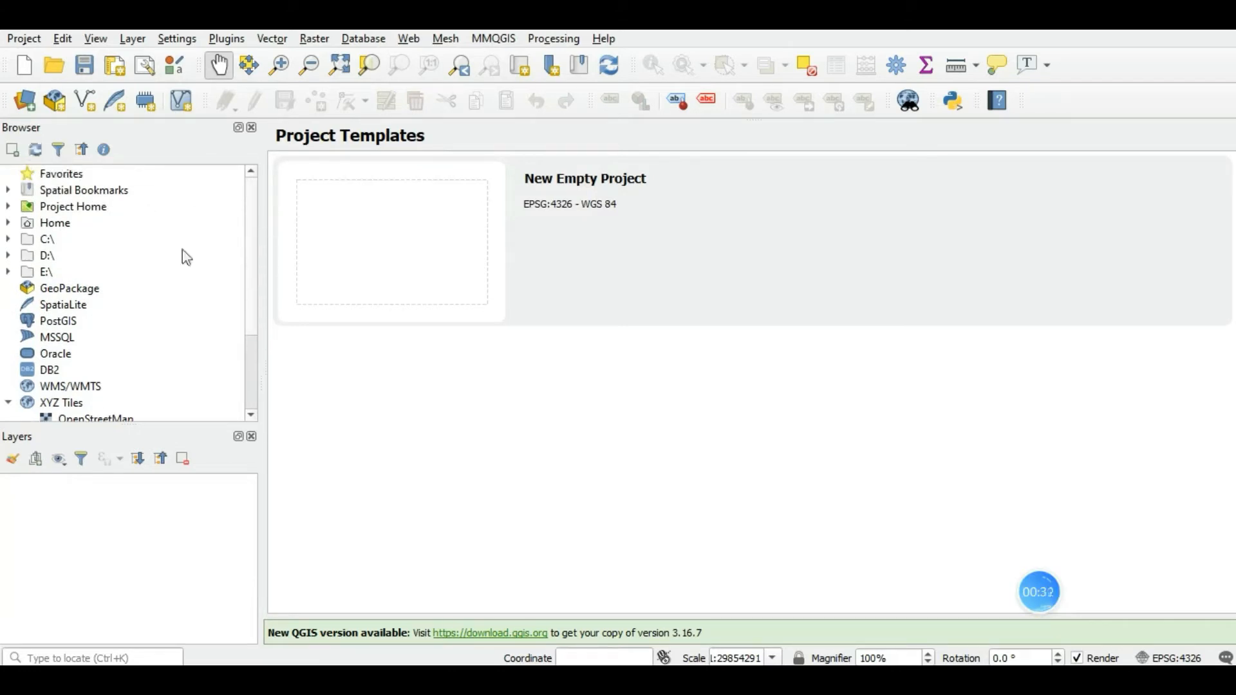
pyautogui.scroll(-3, 253, 271)
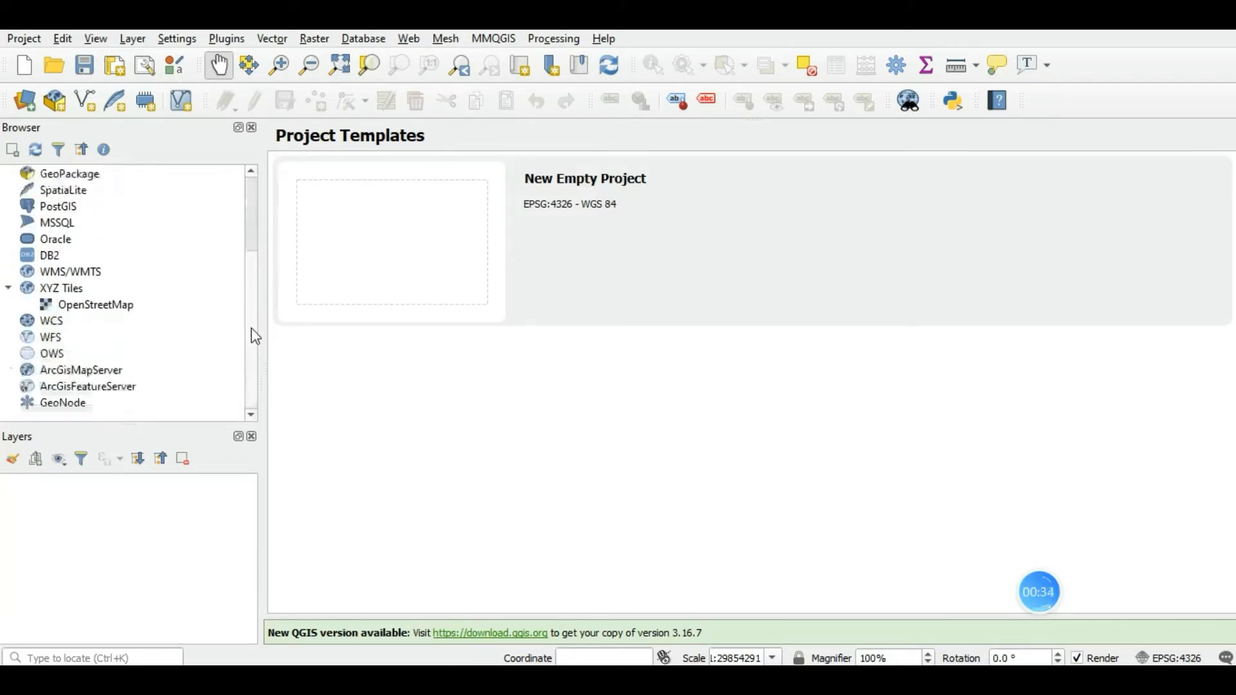
pyautogui.click(114, 312)
pyautogui.doubleClick(114, 311)
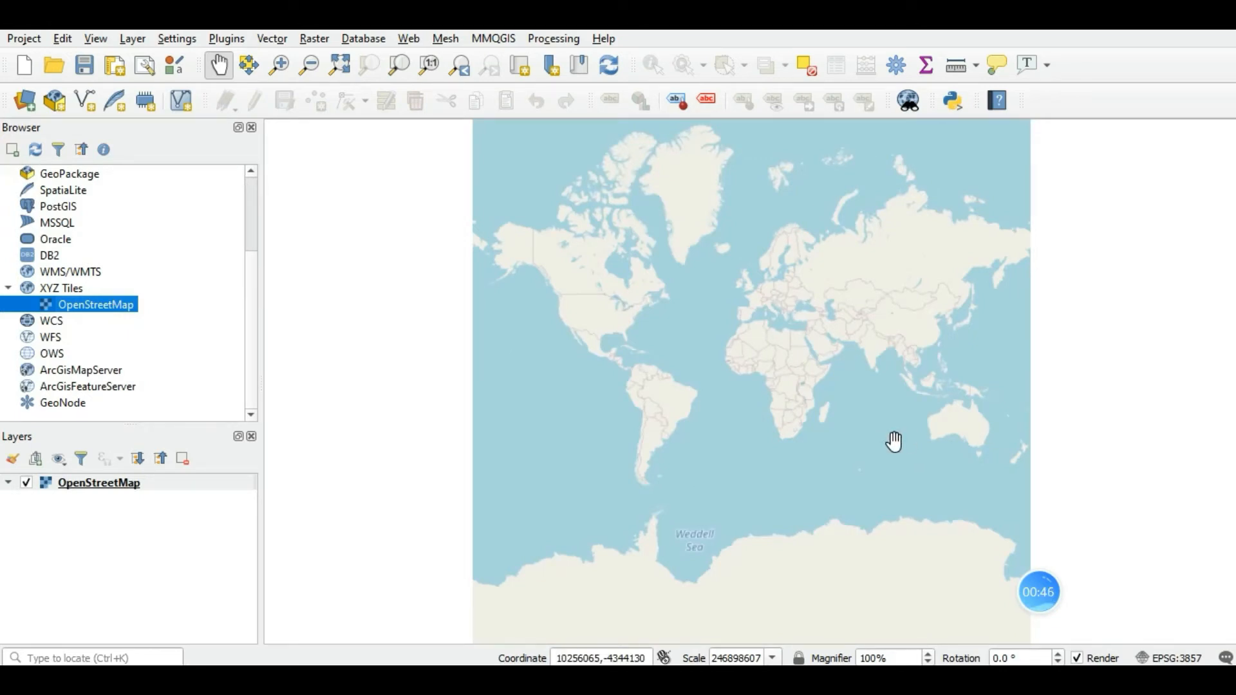
# Locate Brisbane on Australia's east coast and view it closely on the basemap.
pyautogui.moveTo(973, 440); pyautogui.dragTo(891, 449)
pyautogui.scroll(1, 892, 444)
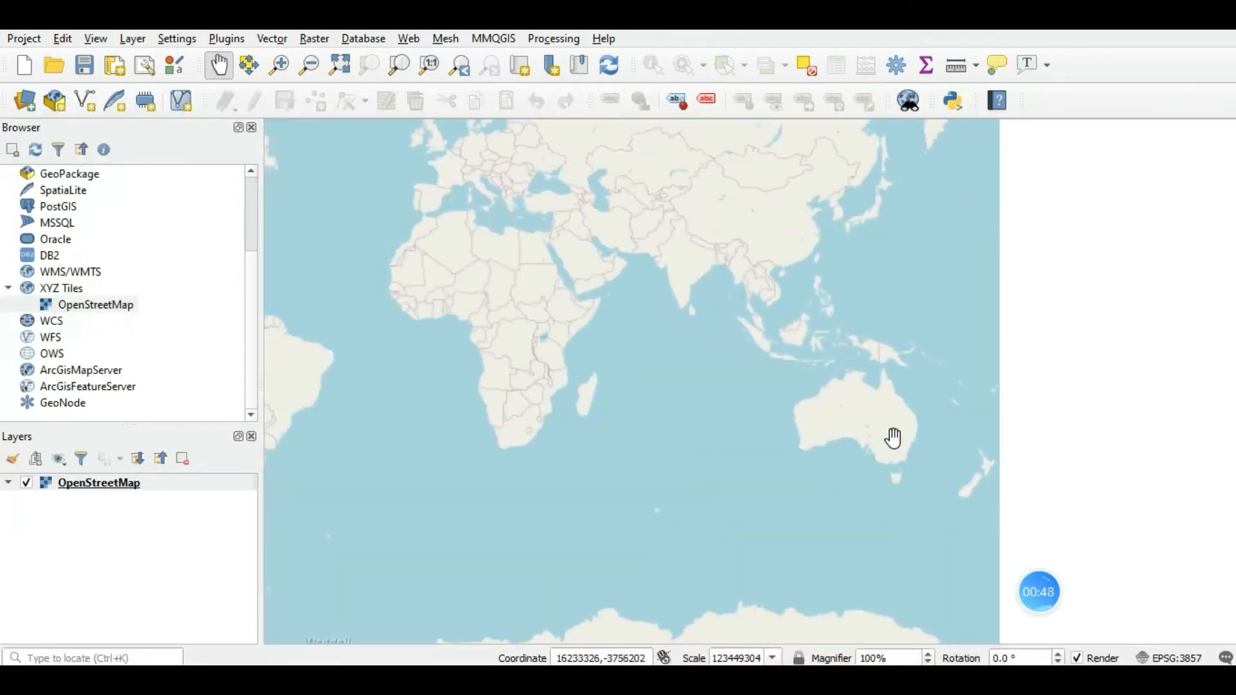
pyautogui.scroll(3, 894, 437)
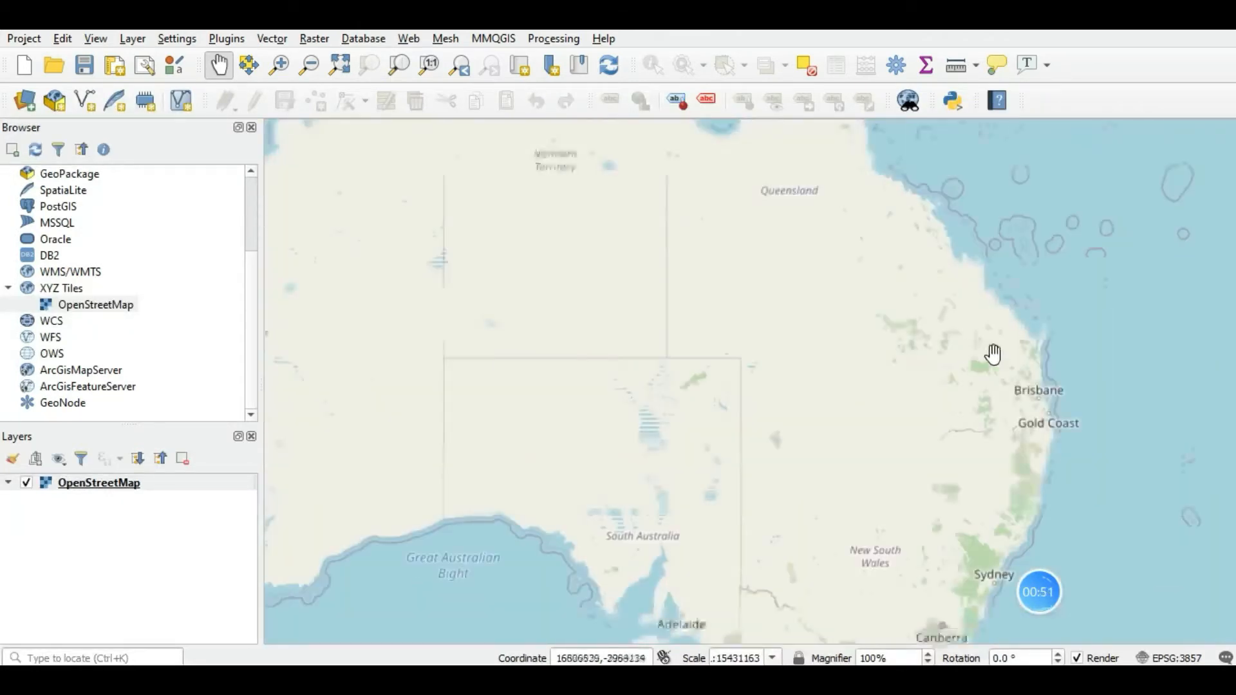
pyautogui.moveTo(1019, 368); pyautogui.dragTo(941, 399)
pyautogui.scroll(1, 948, 406)
pyautogui.moveTo(994, 445); pyautogui.dragTo(911, 403)
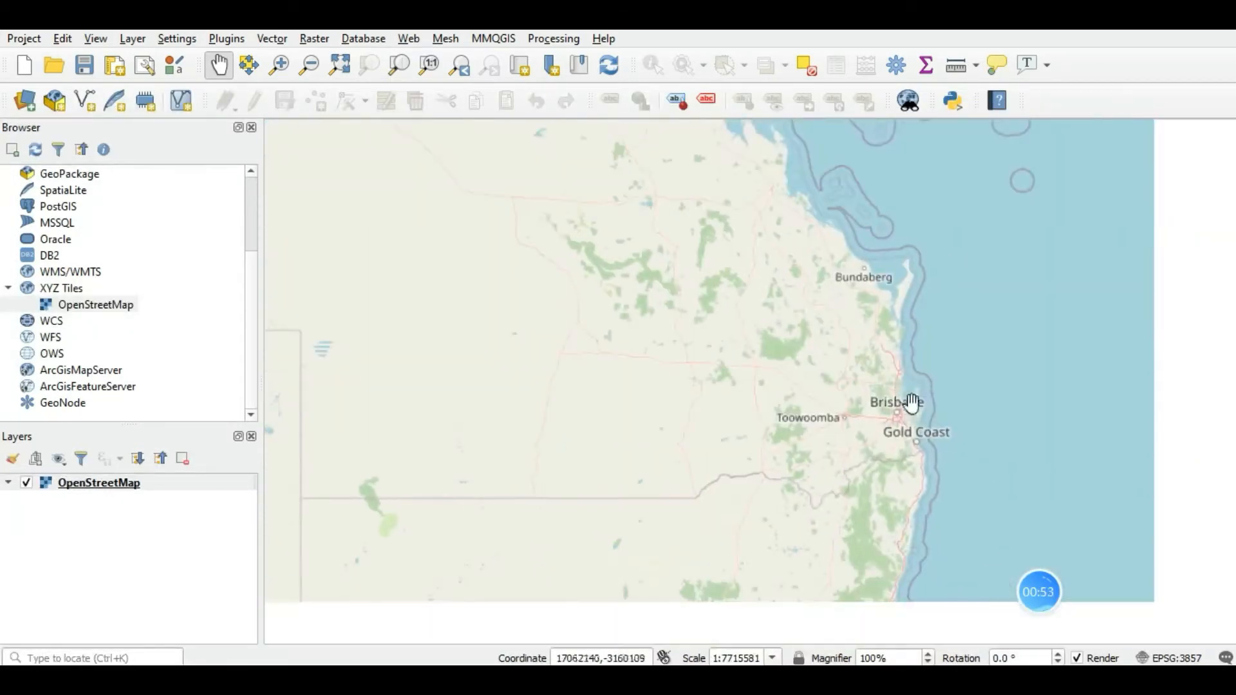
pyautogui.scroll(1, 910, 406)
pyautogui.scroll(1, 900, 428)
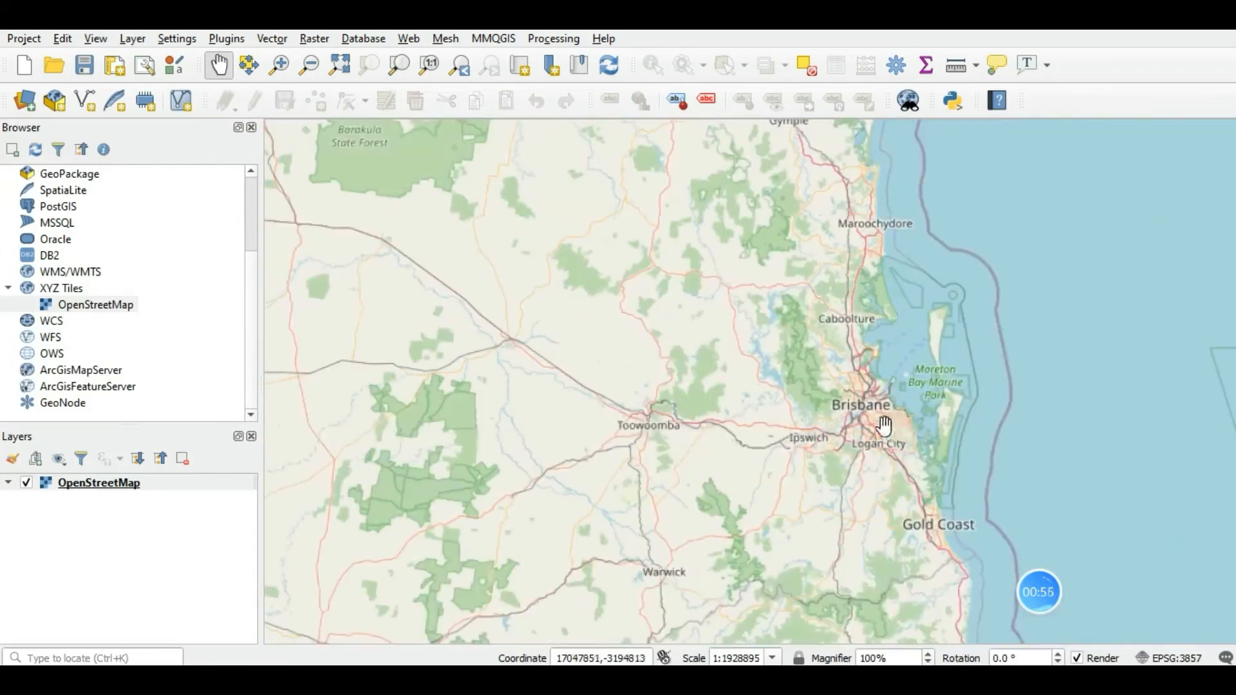
pyautogui.scroll(1, 882, 427)
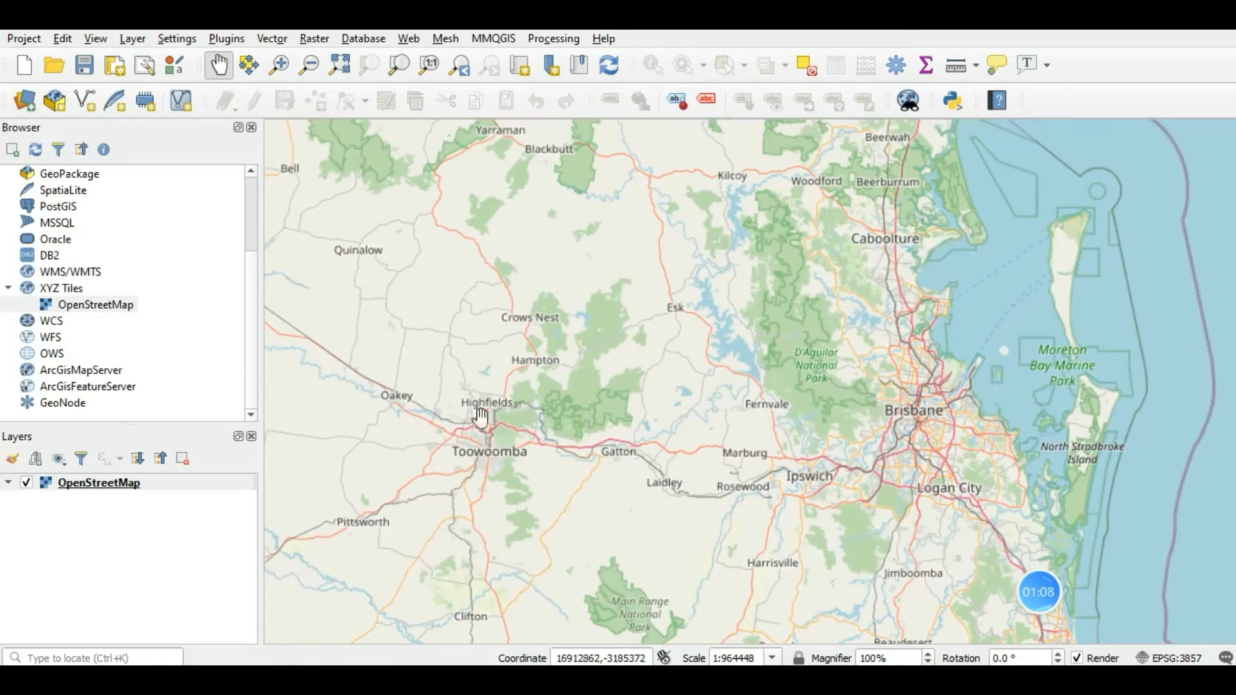
# Add Brisbane Train Stations_CSV.csv from My Video Work as a delimited text layer with point coordinates.
pyautogui.click(132, 40)
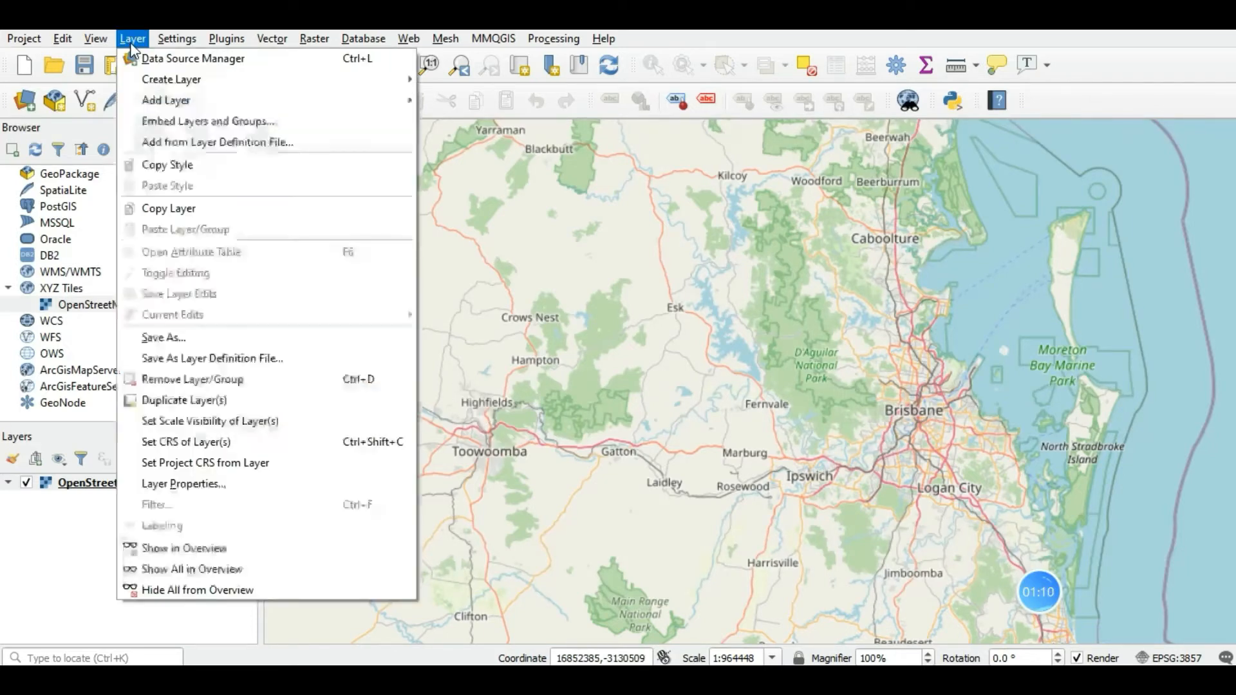
pyautogui.moveTo(157, 106)
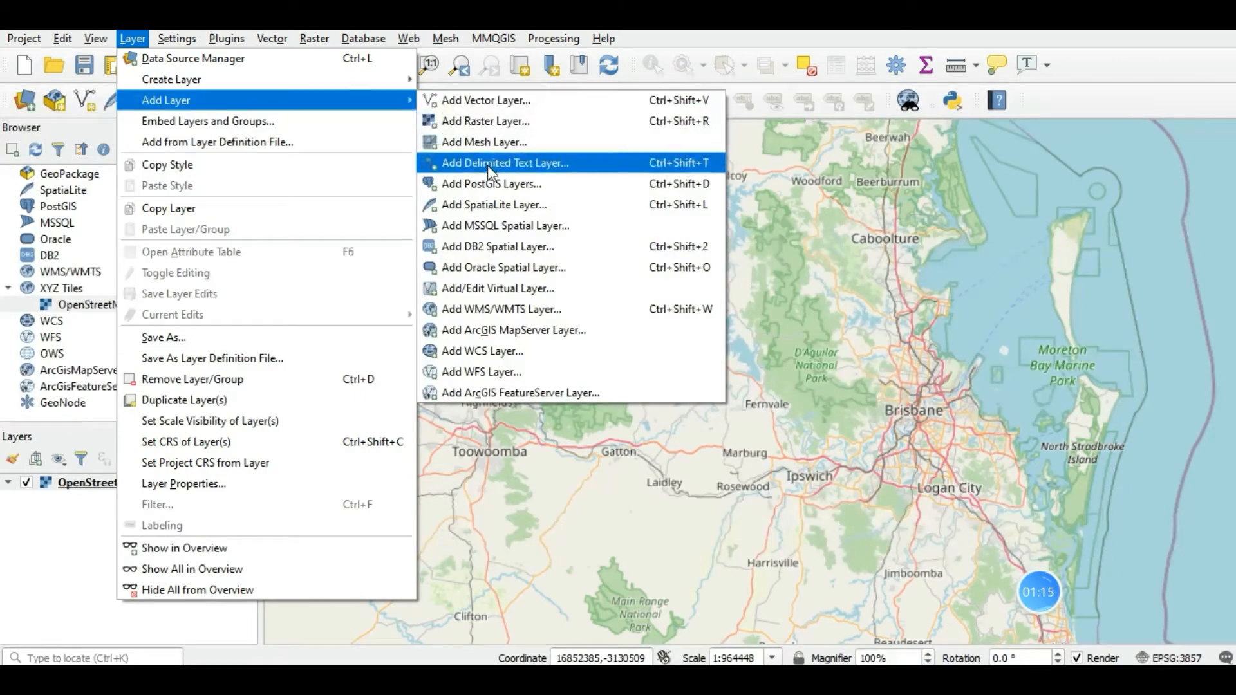
pyautogui.click(515, 165)
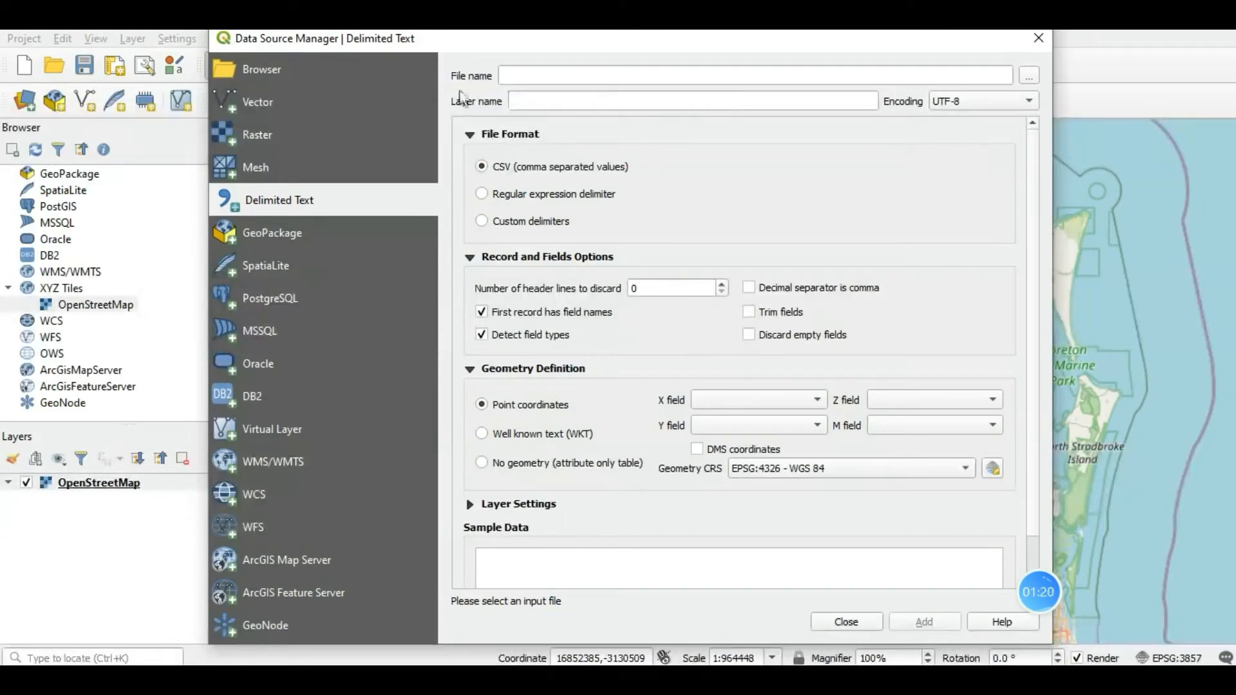
pyautogui.click(1029, 77)
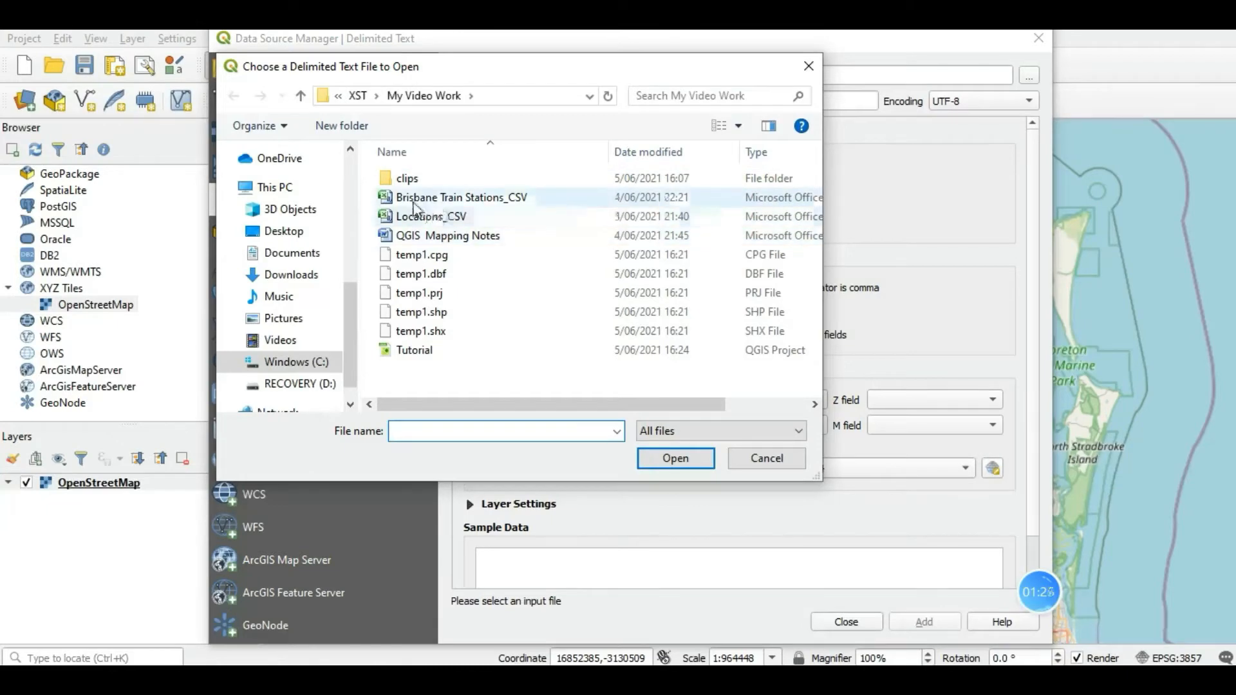
pyautogui.doubleClick(510, 201)
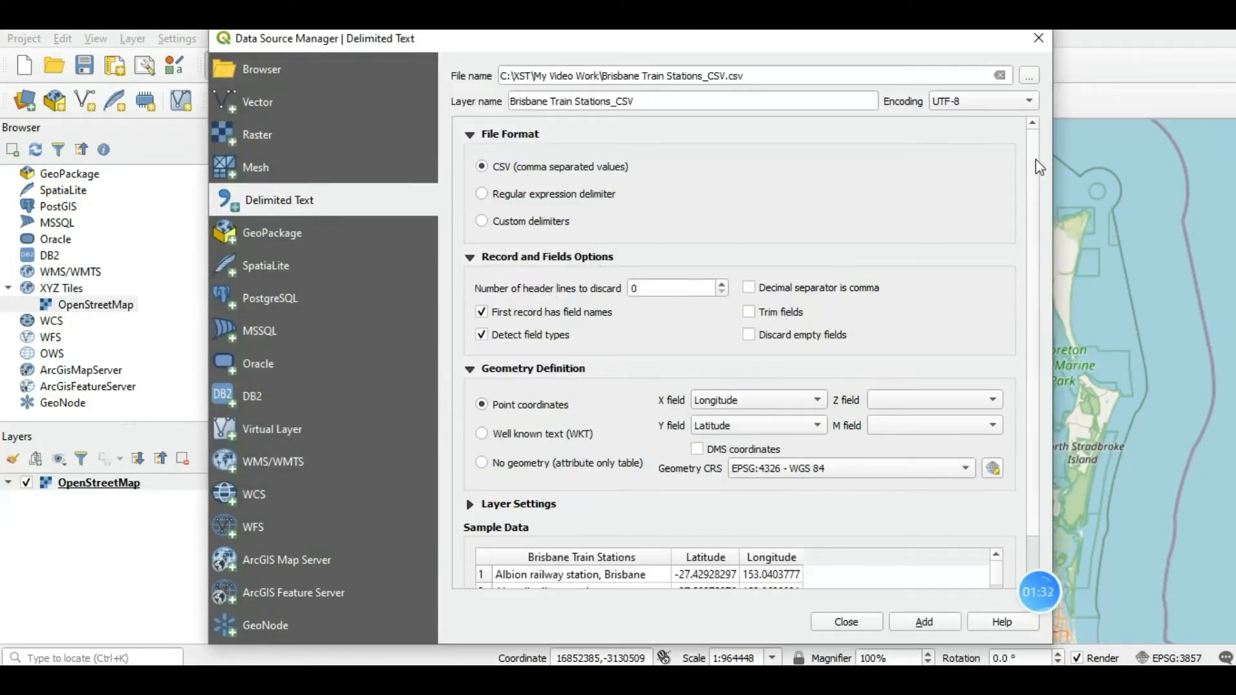
pyautogui.scroll(-1, 1039, 166)
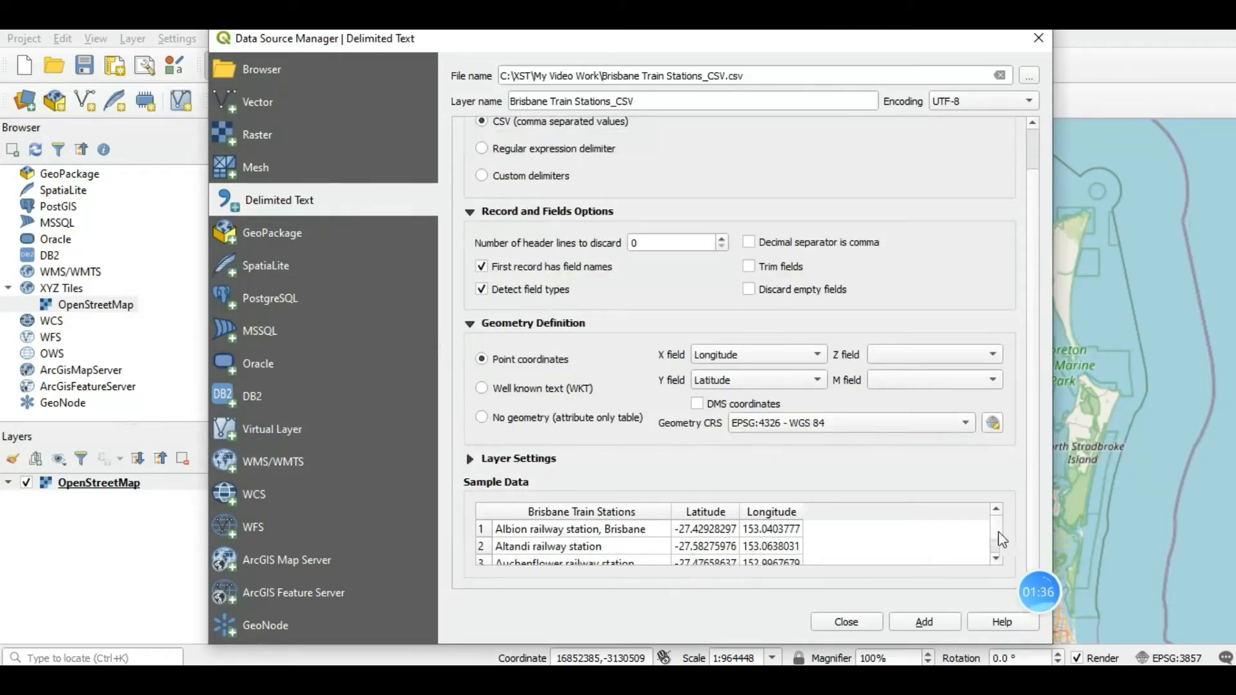
pyautogui.moveTo(999, 533)
pyautogui.mouseDown()
pyautogui.moveTo(999, 546)
pyautogui.moveTo(1007, 528)
pyautogui.mouseUp()
pyautogui.click(941, 623)
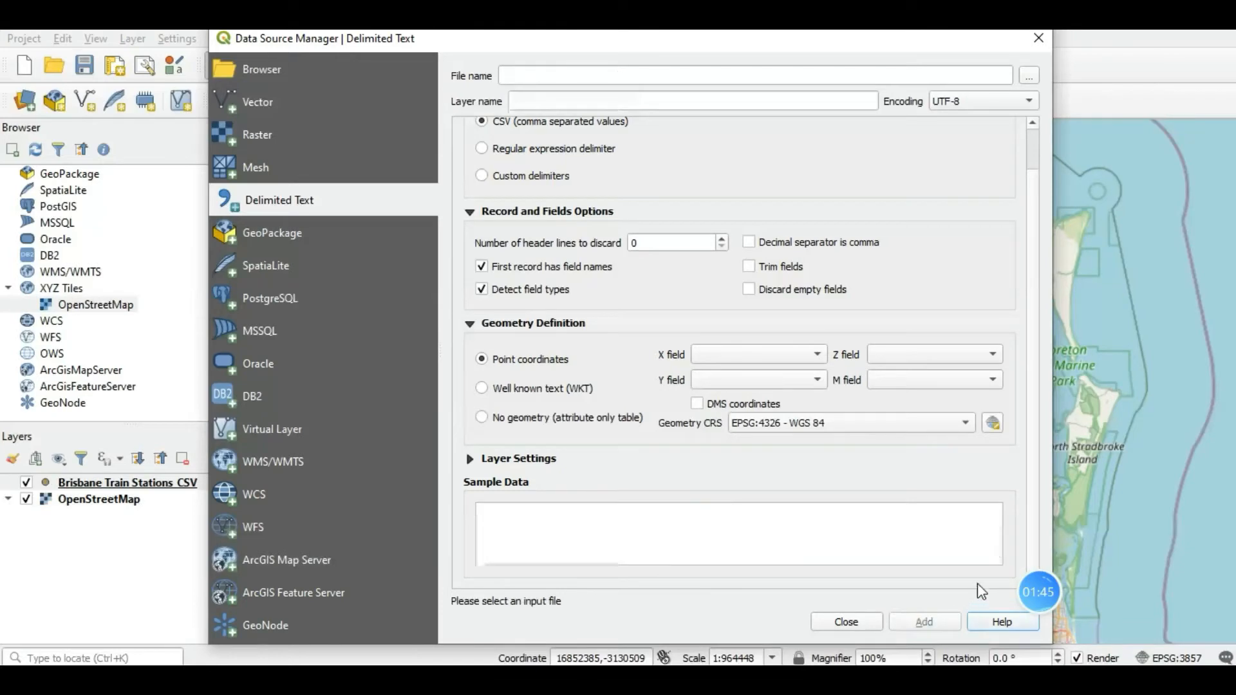
pyautogui.click(861, 626)
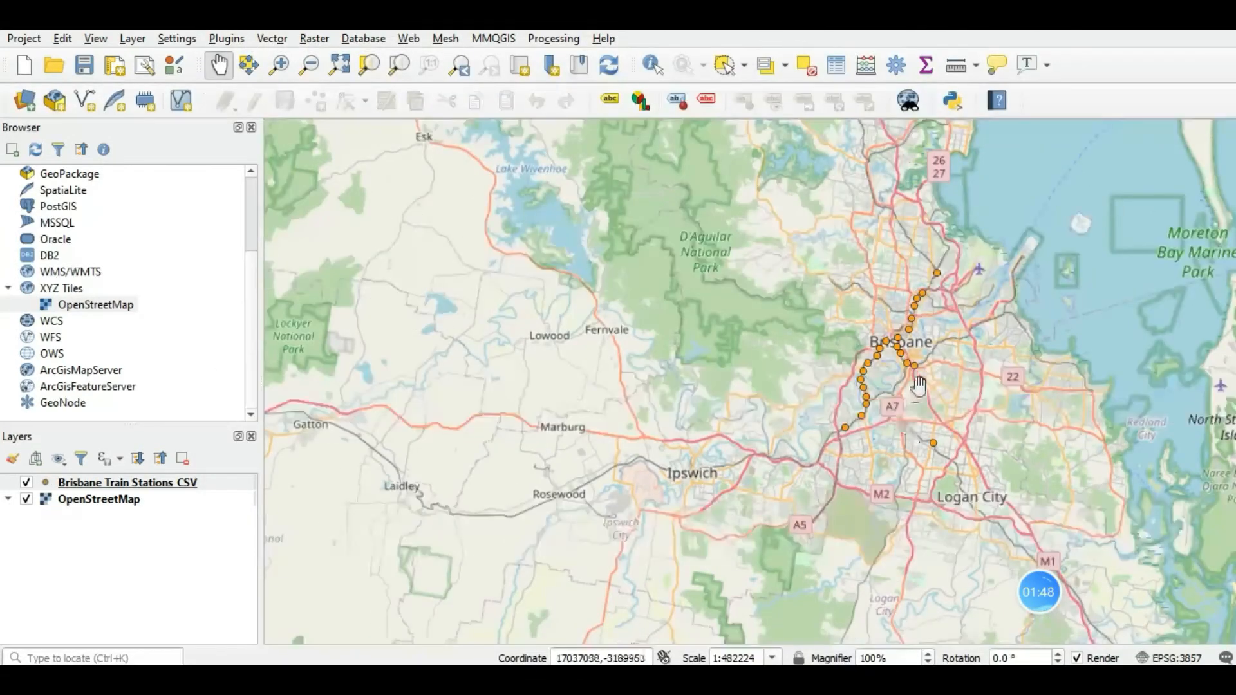
# Examine how the train station points are distributed across Brisbane's suburbs on the map.
pyautogui.scroll(3, 918, 386)
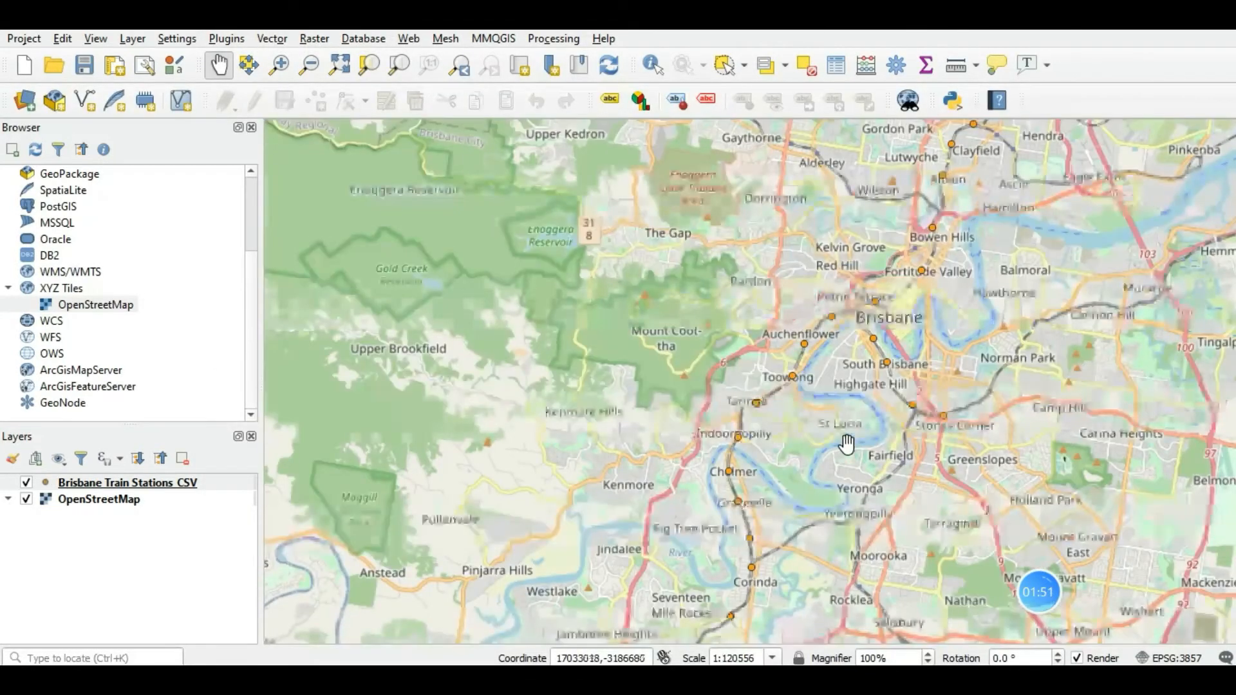
pyautogui.moveTo(823, 429); pyautogui.dragTo(872, 477)
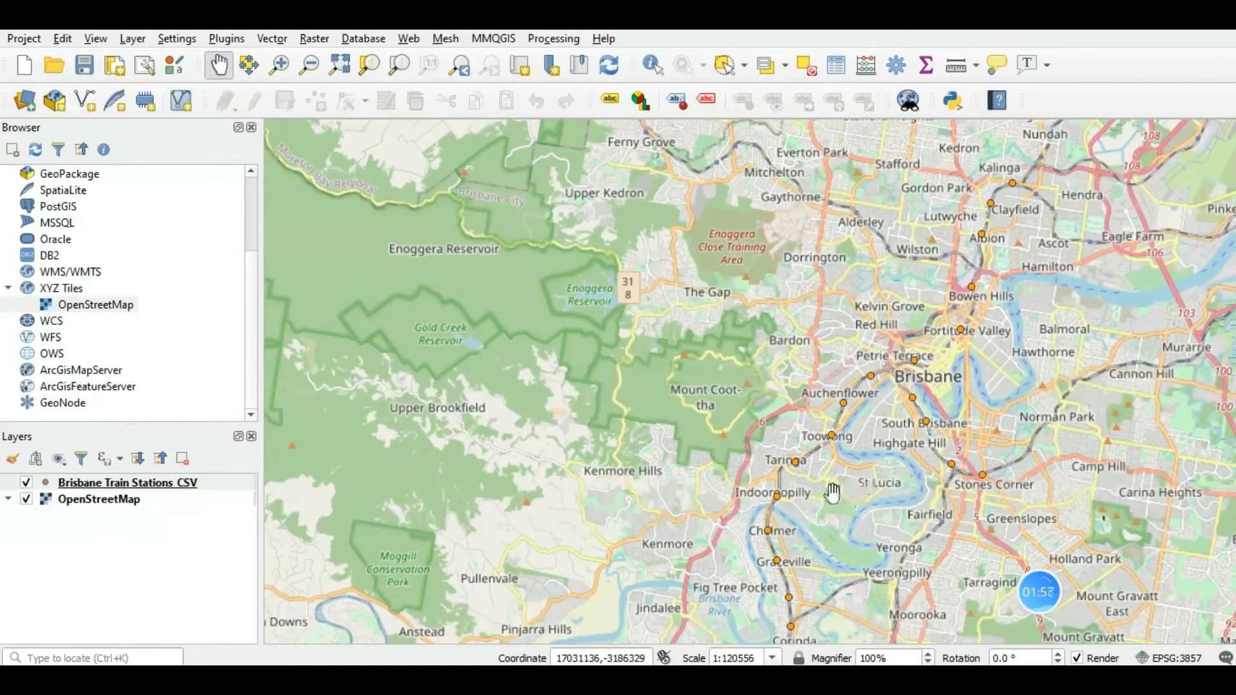
pyautogui.scroll(1, 834, 490)
pyautogui.moveTo(834, 490); pyautogui.dragTo(880, 384)
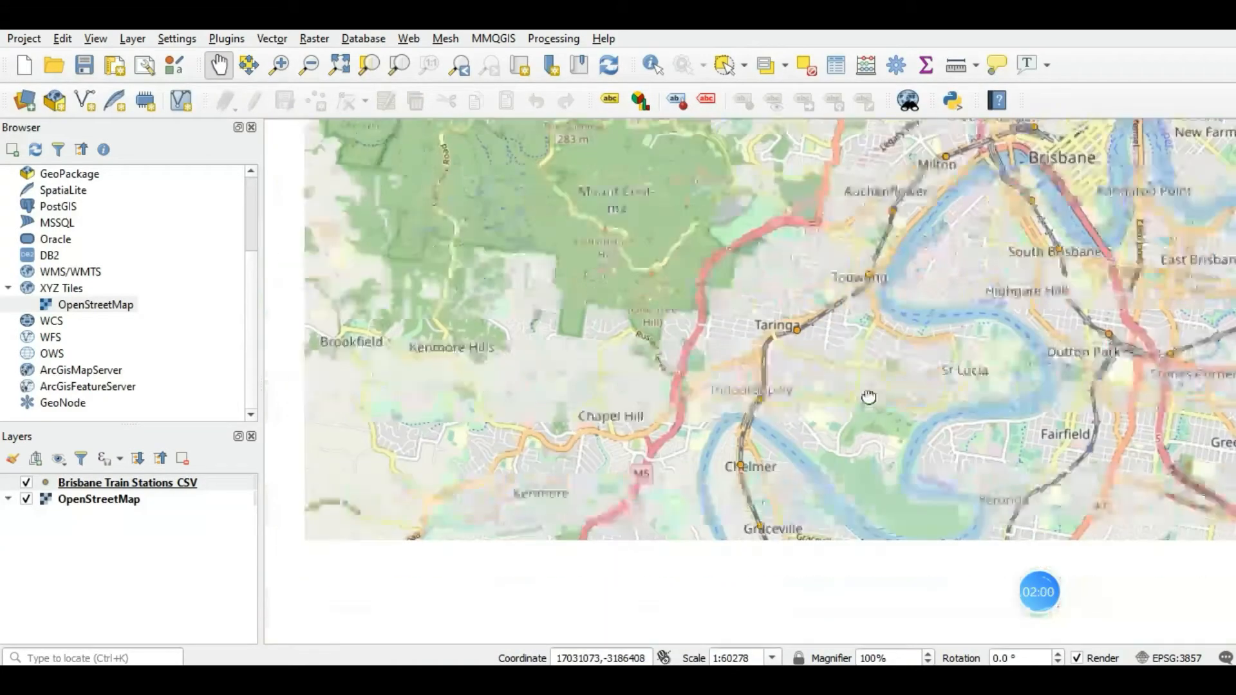
pyautogui.scroll(-1, 894, 492)
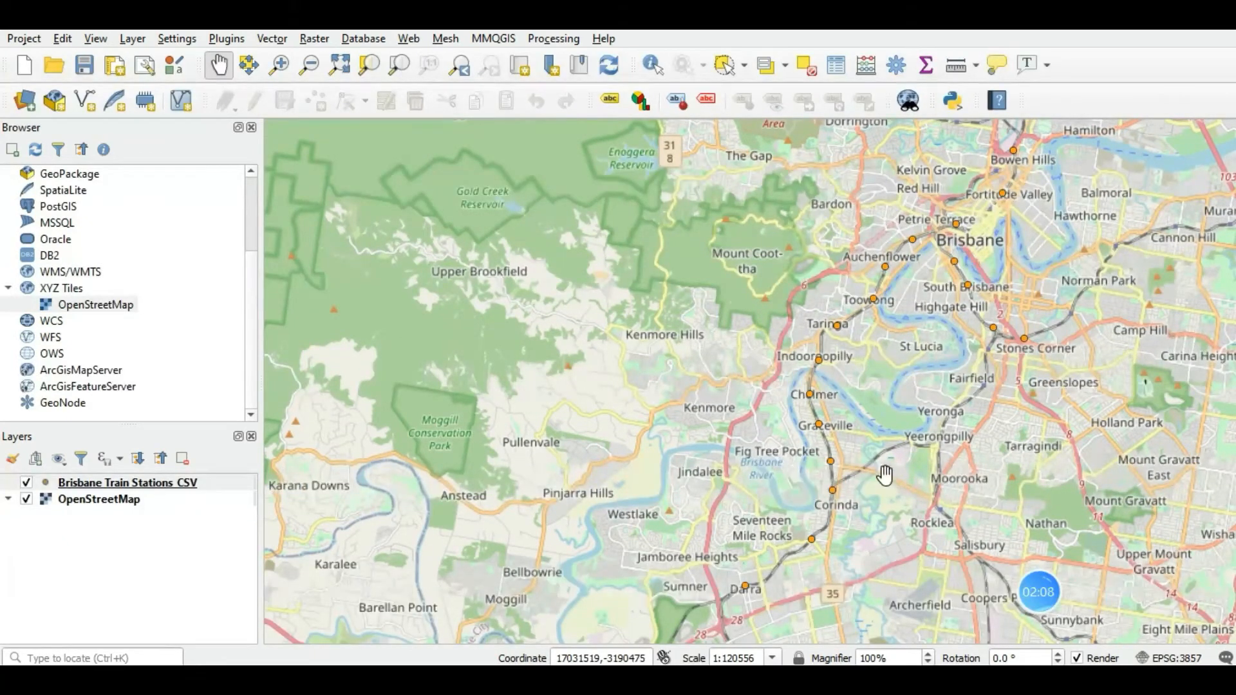
pyautogui.moveTo(895, 352); pyautogui.dragTo(805, 528)
pyautogui.scroll(1, 831, 451)
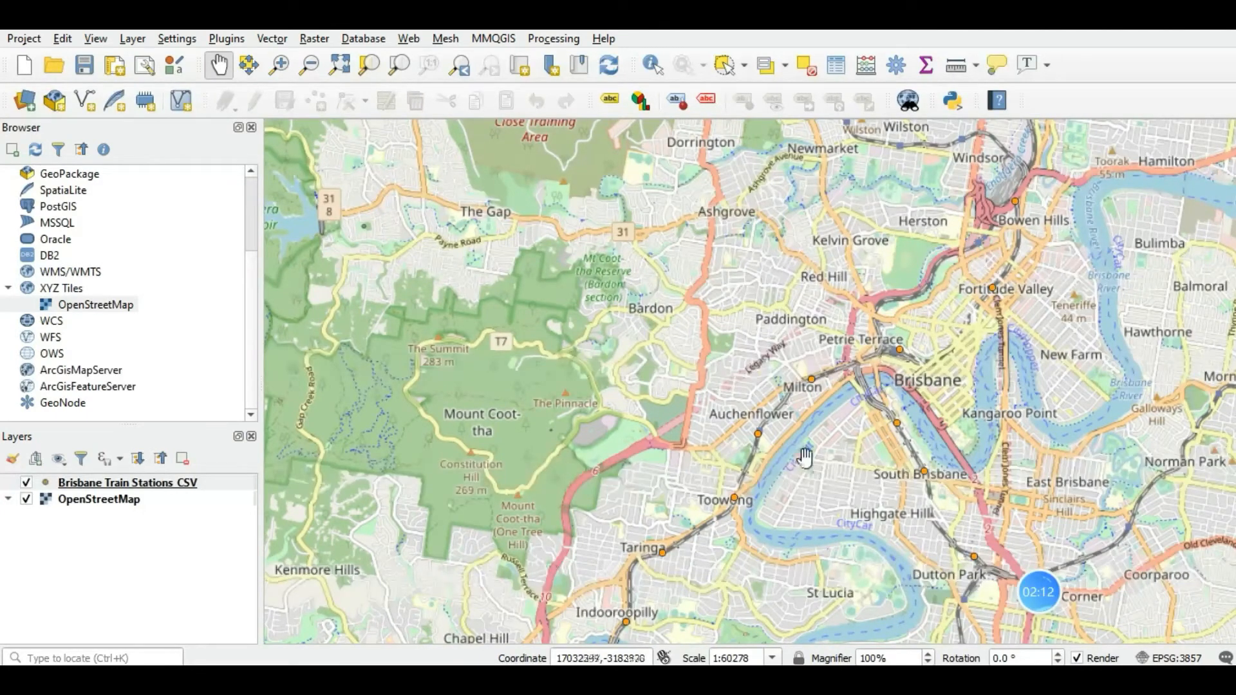
pyautogui.moveTo(830, 420); pyautogui.dragTo(798, 424)
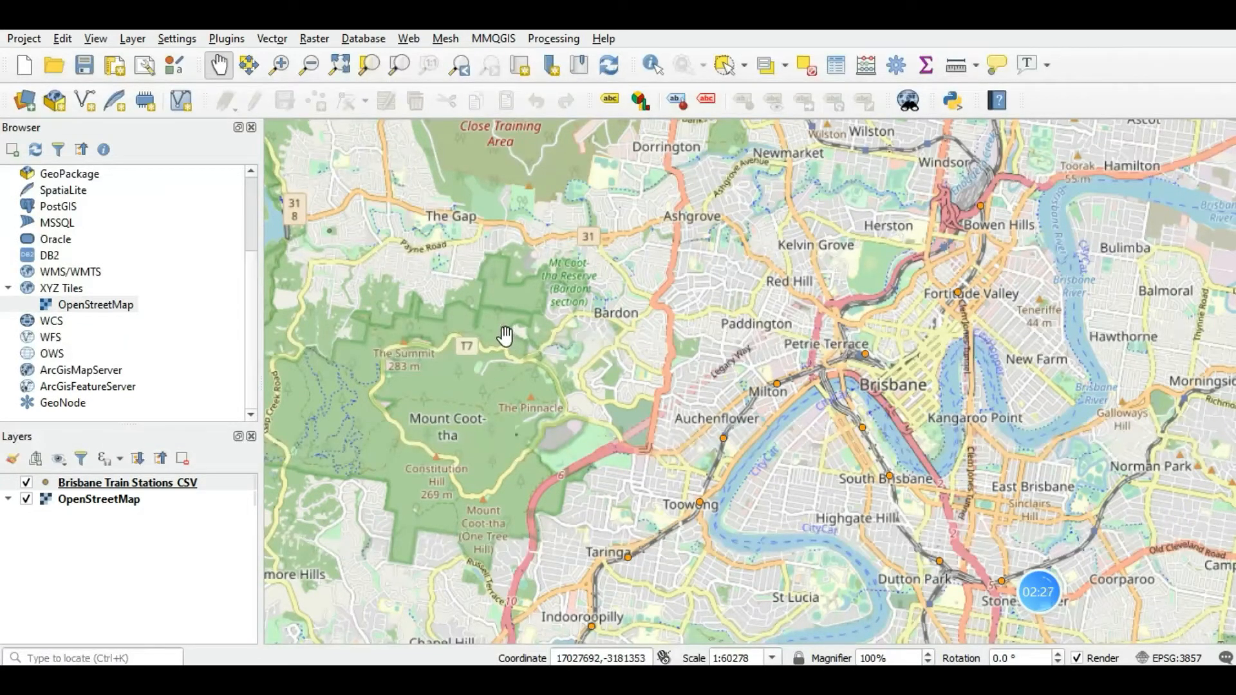
# Review the built-in buffer tool, the MMQGIS commands and the mmqgis page in the QGIS Python Plugins Repository.
pyautogui.click(275, 43)
pyautogui.moveTo(321, 58)
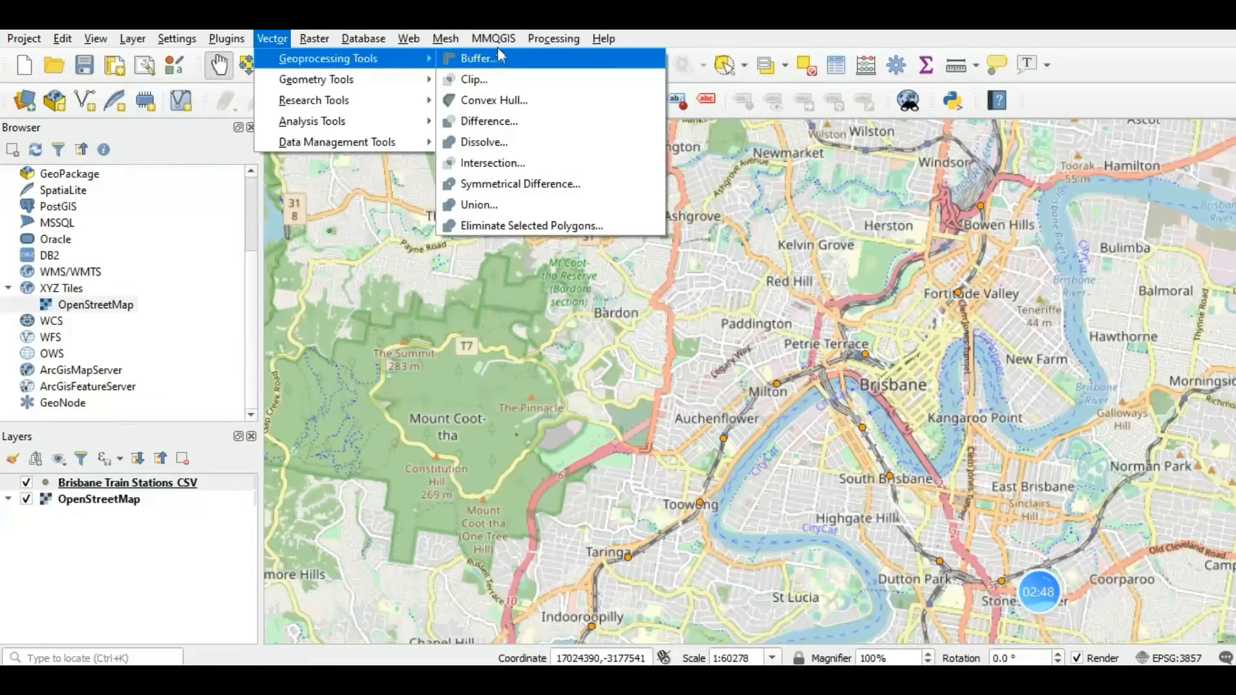
pyautogui.moveTo(493, 39)
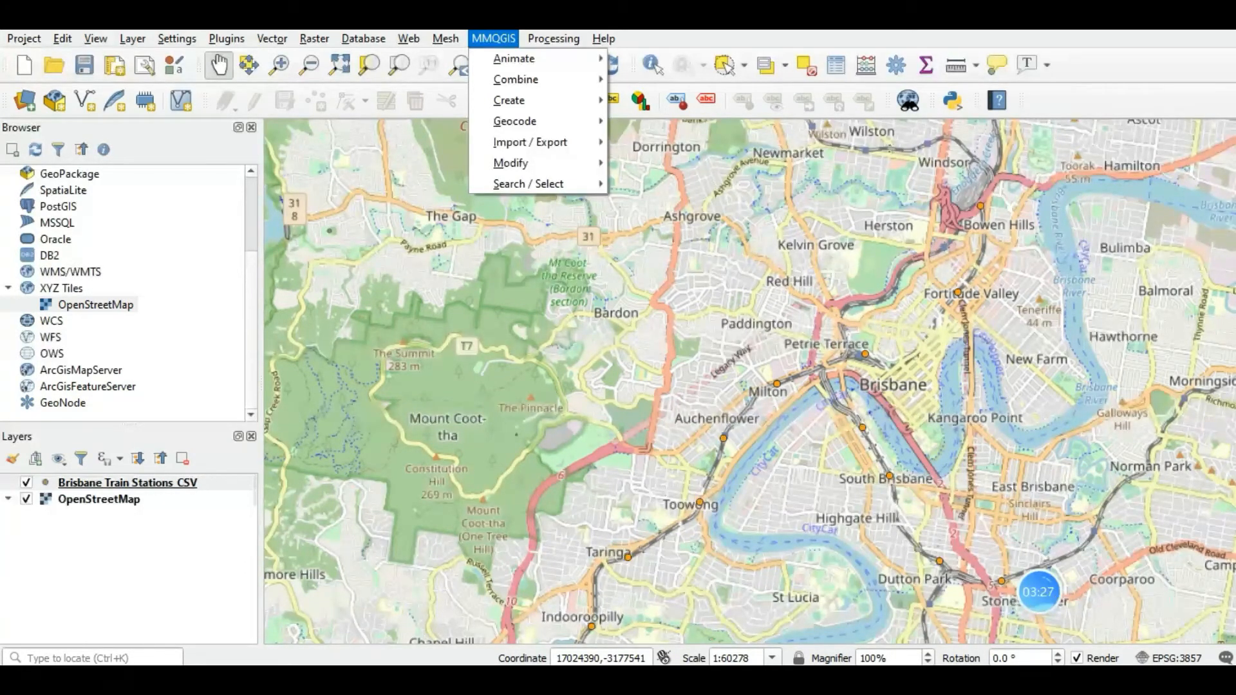
pyautogui.hotkey('alt', 'Tab')
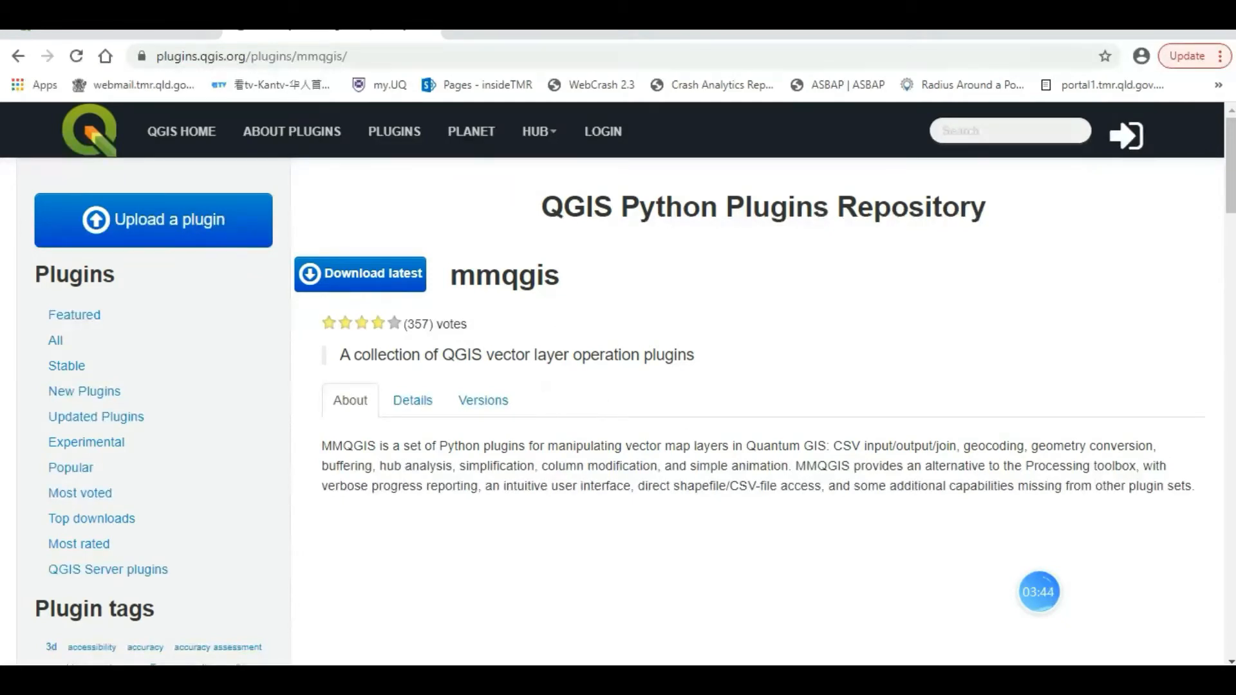
pyautogui.hotkey('alt', 'Tab')
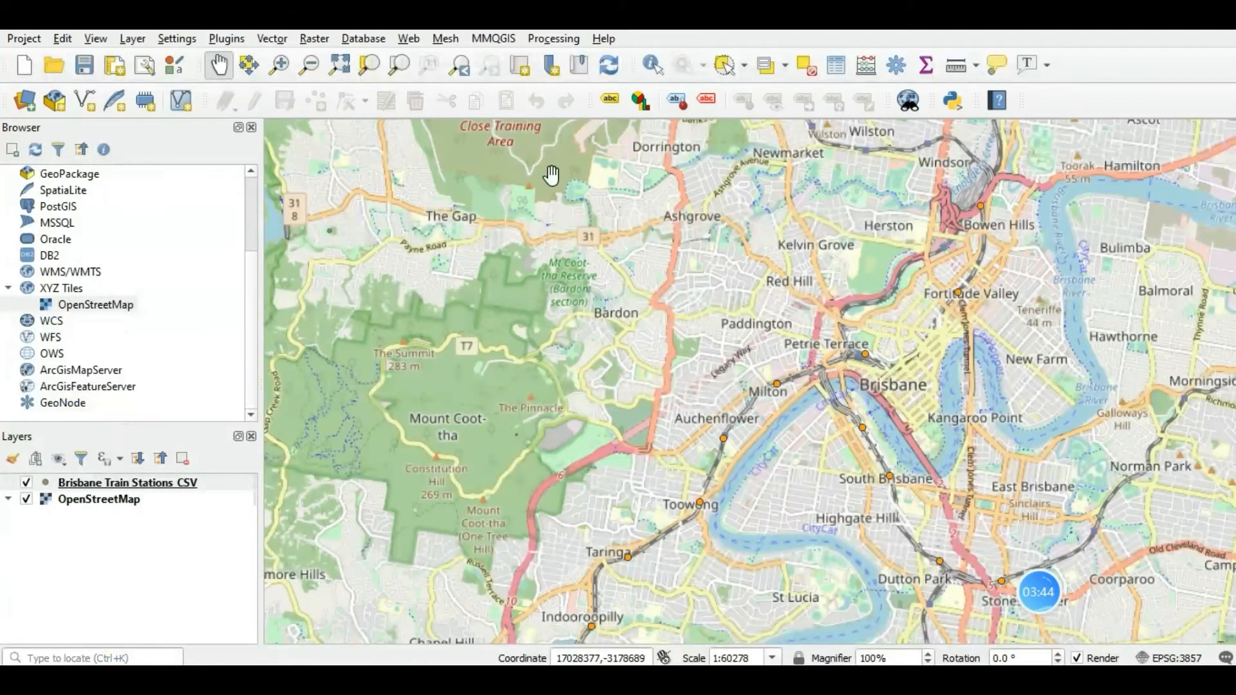
# Create MMQGIS buffers around the Brisbane Train Stations_CSV points with a fixed radius of 800 meters, output to temp2.shp.
pyautogui.click(510, 41)
pyautogui.moveTo(522, 103)
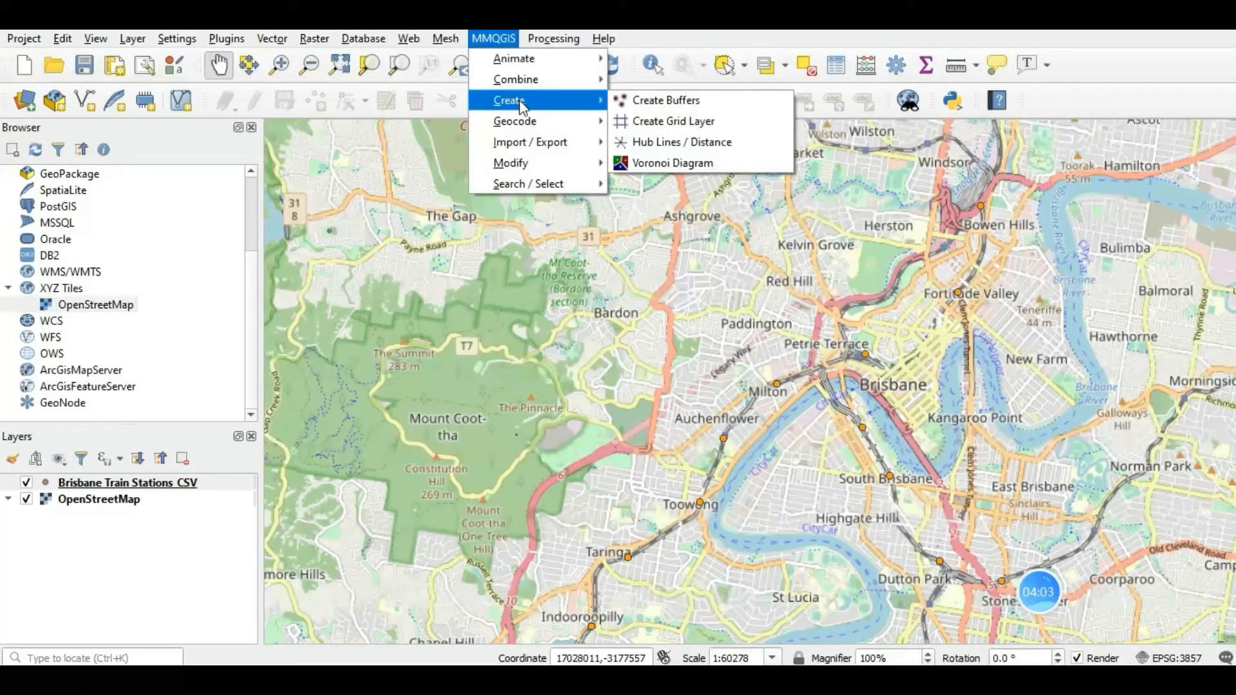
pyautogui.click(644, 101)
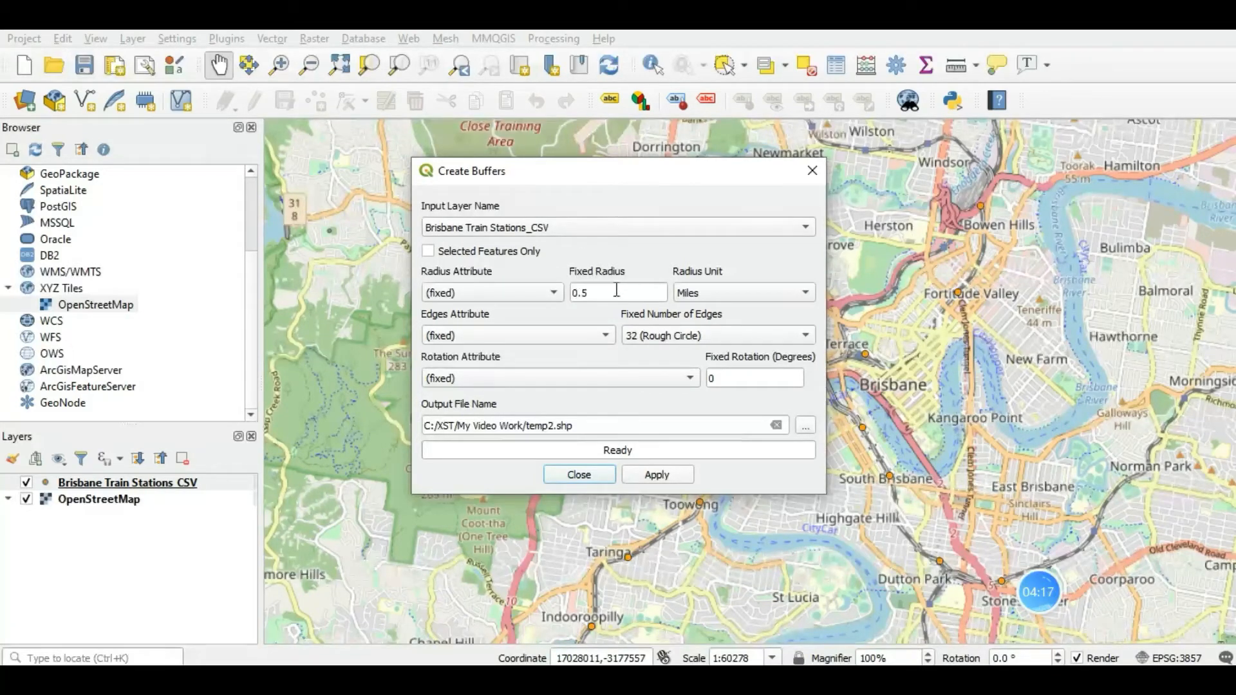
pyautogui.moveTo(616, 290); pyautogui.dragTo(568, 291)
pyautogui.write('800')
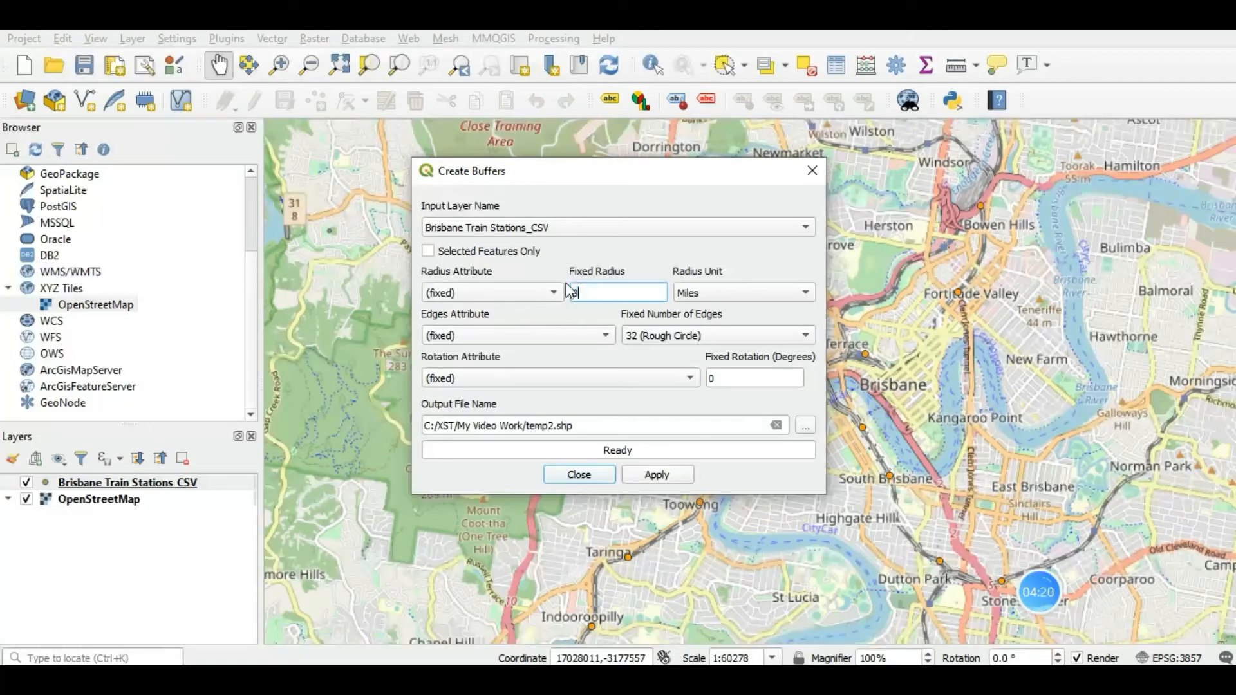
pyautogui.click(788, 290)
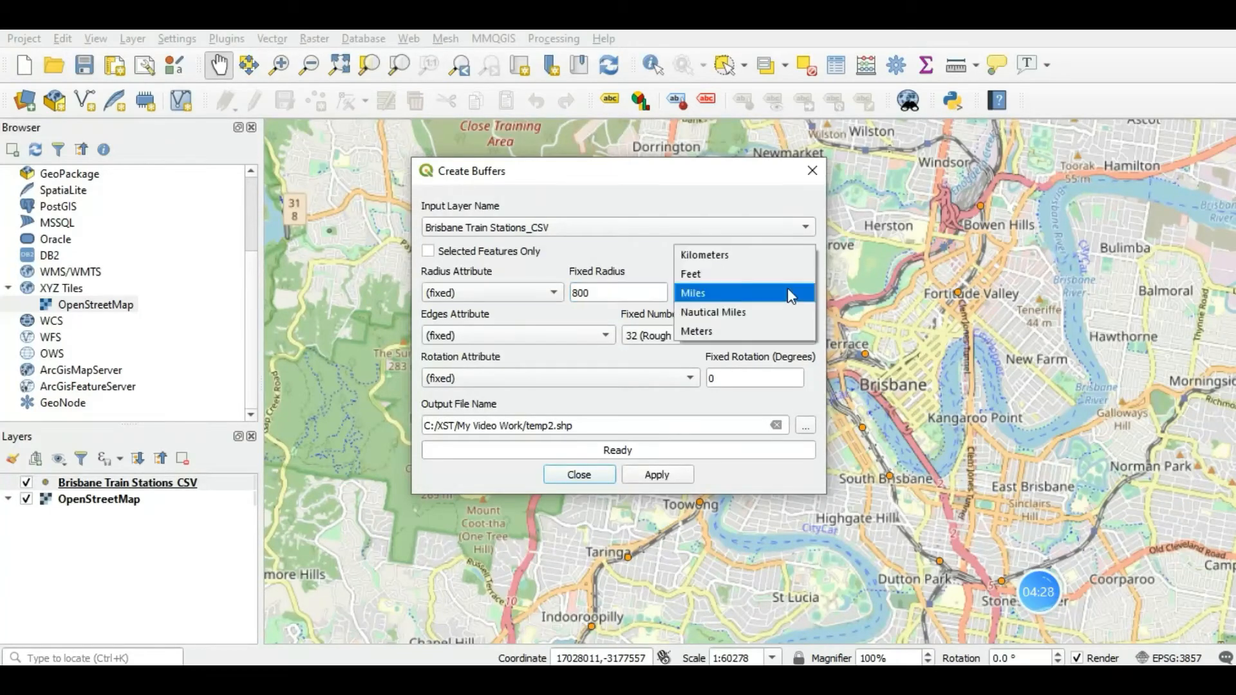
pyautogui.click(742, 329)
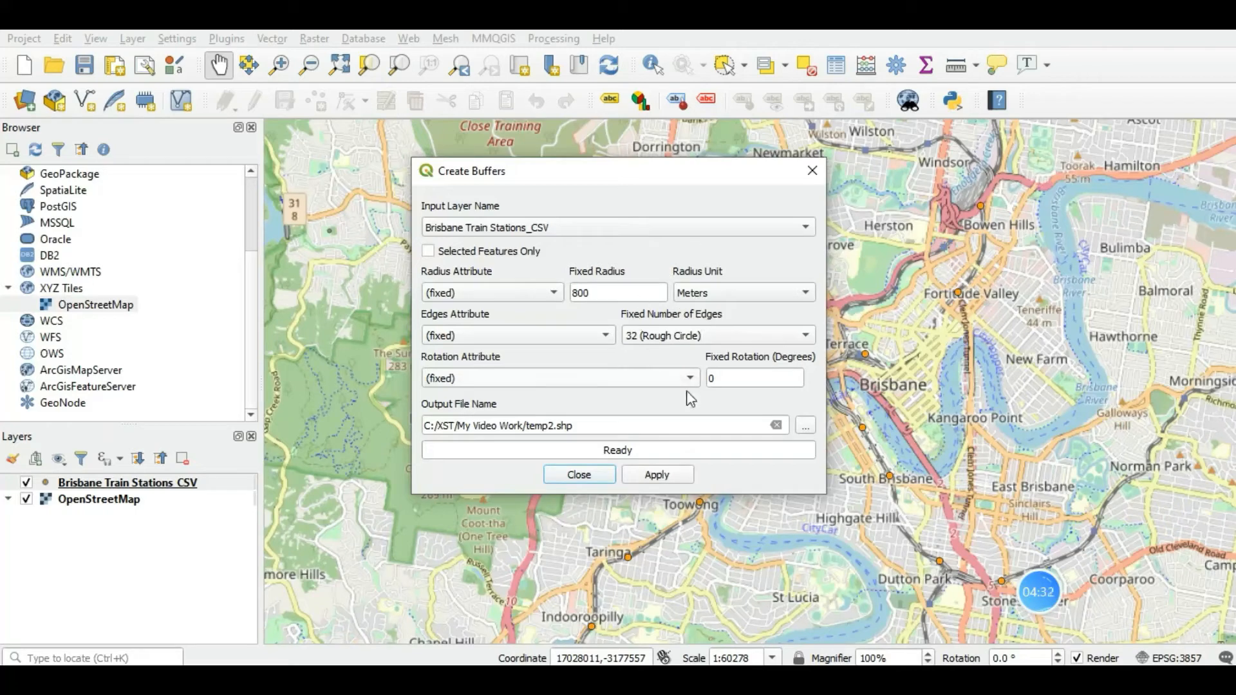
pyautogui.click(670, 478)
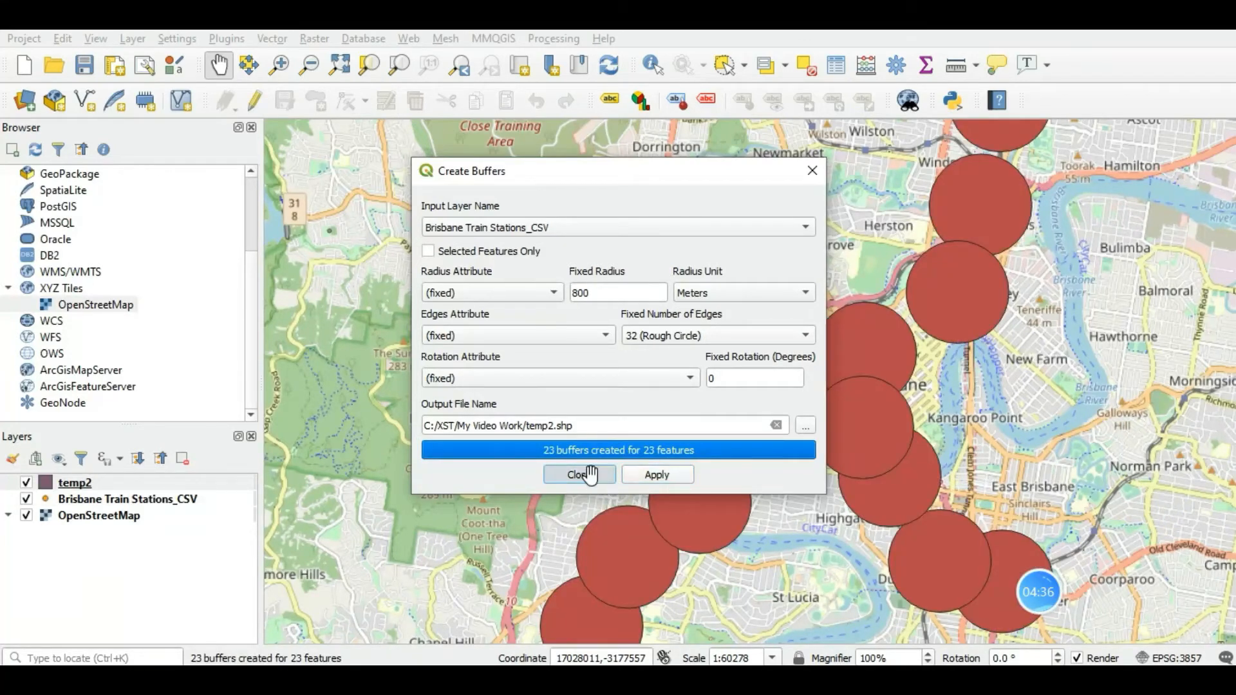
pyautogui.click(589, 475)
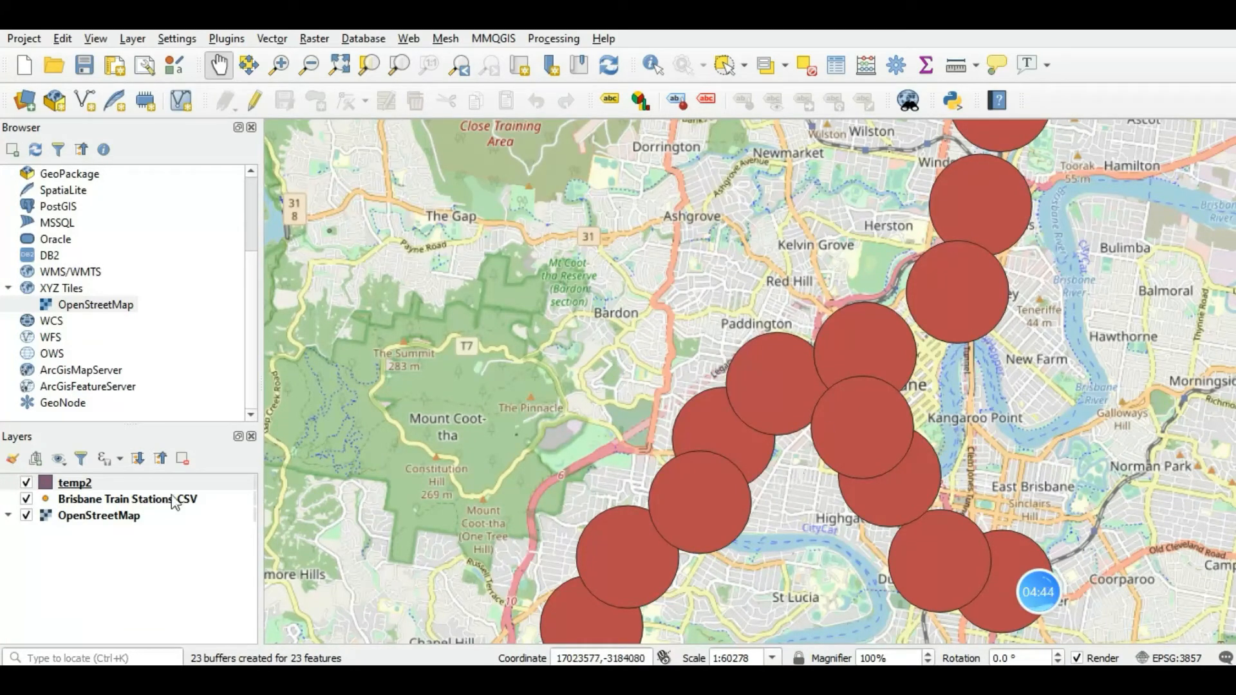
# Rename the temp2 layer as Buffers.
pyautogui.rightClick(74, 490)
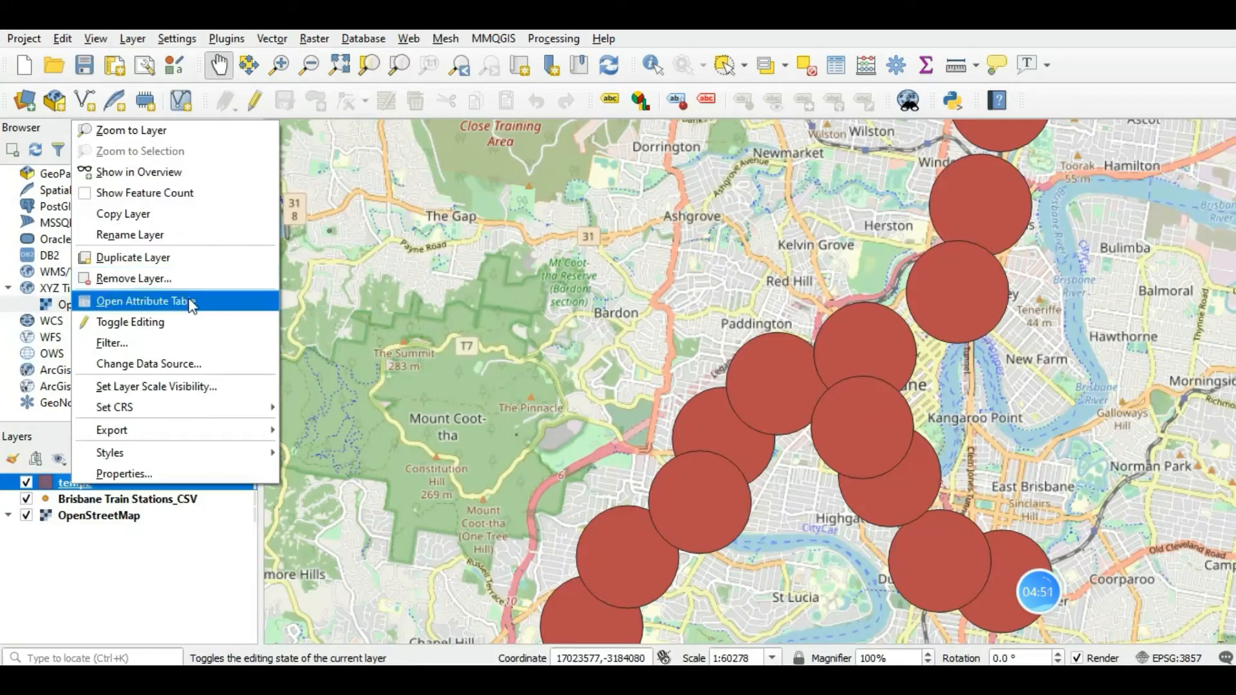
pyautogui.click(202, 235)
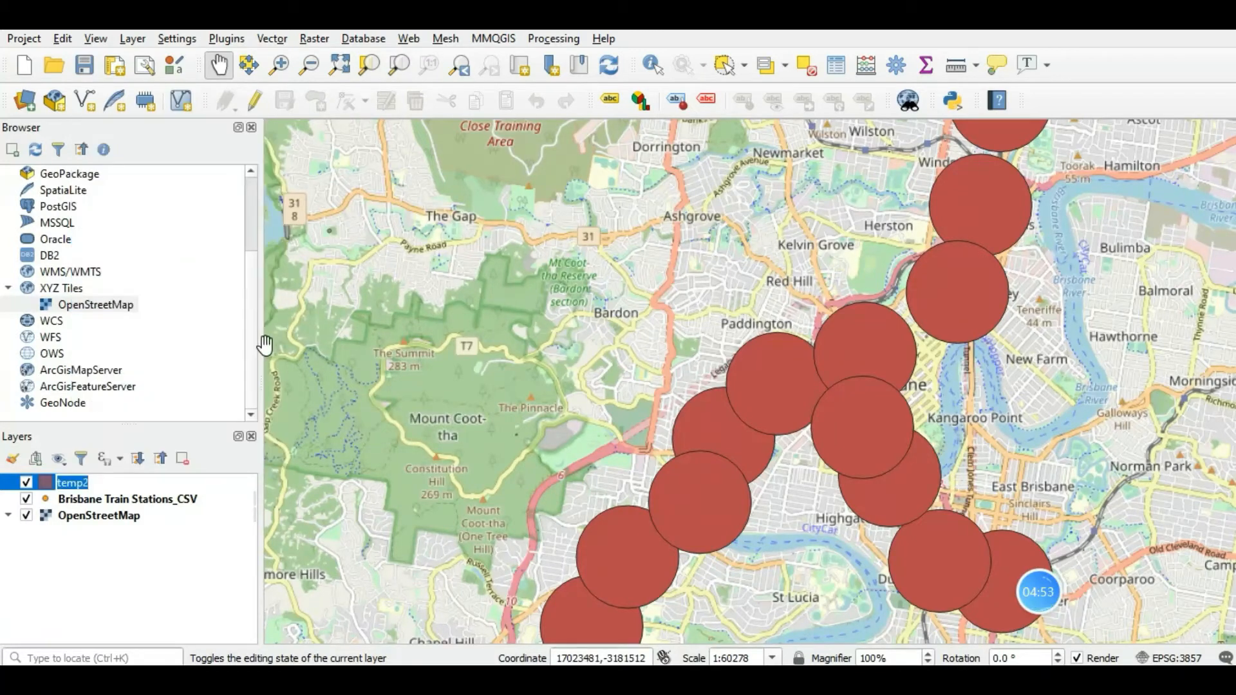
pyautogui.write('Buffers')
pyautogui.press('Return')
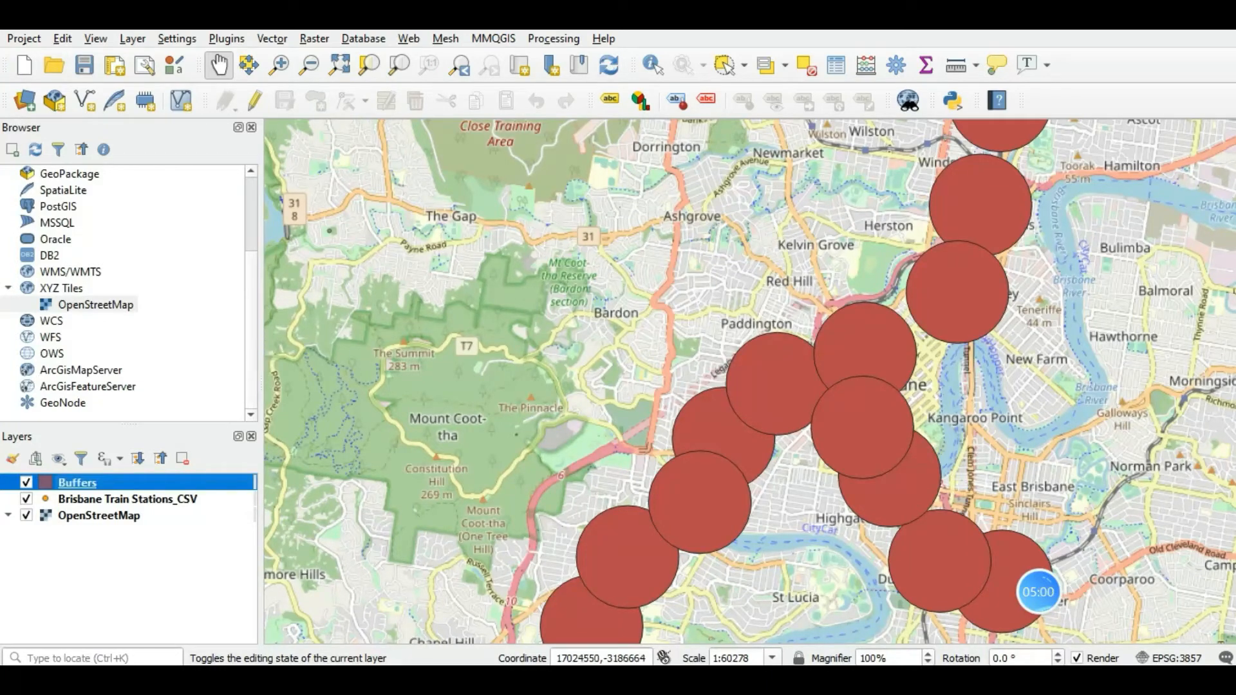
pyautogui.rightClick(86, 487)
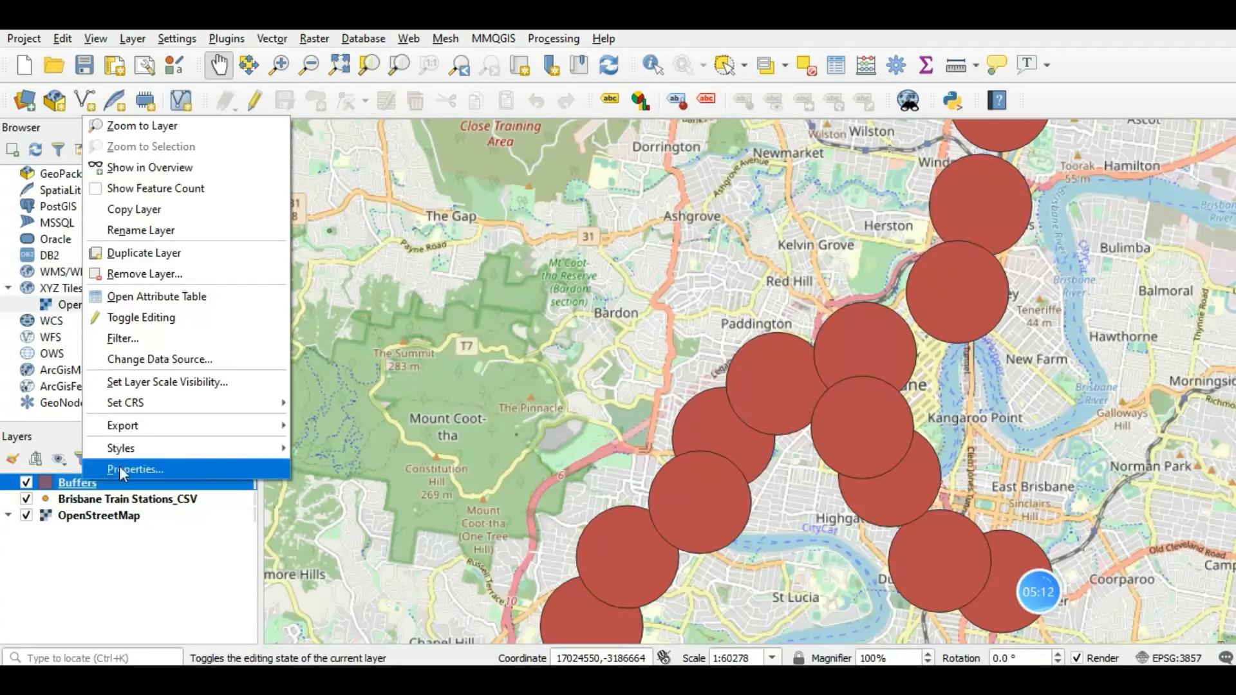
pyautogui.moveTo(131, 454)
pyautogui.click(75, 491)
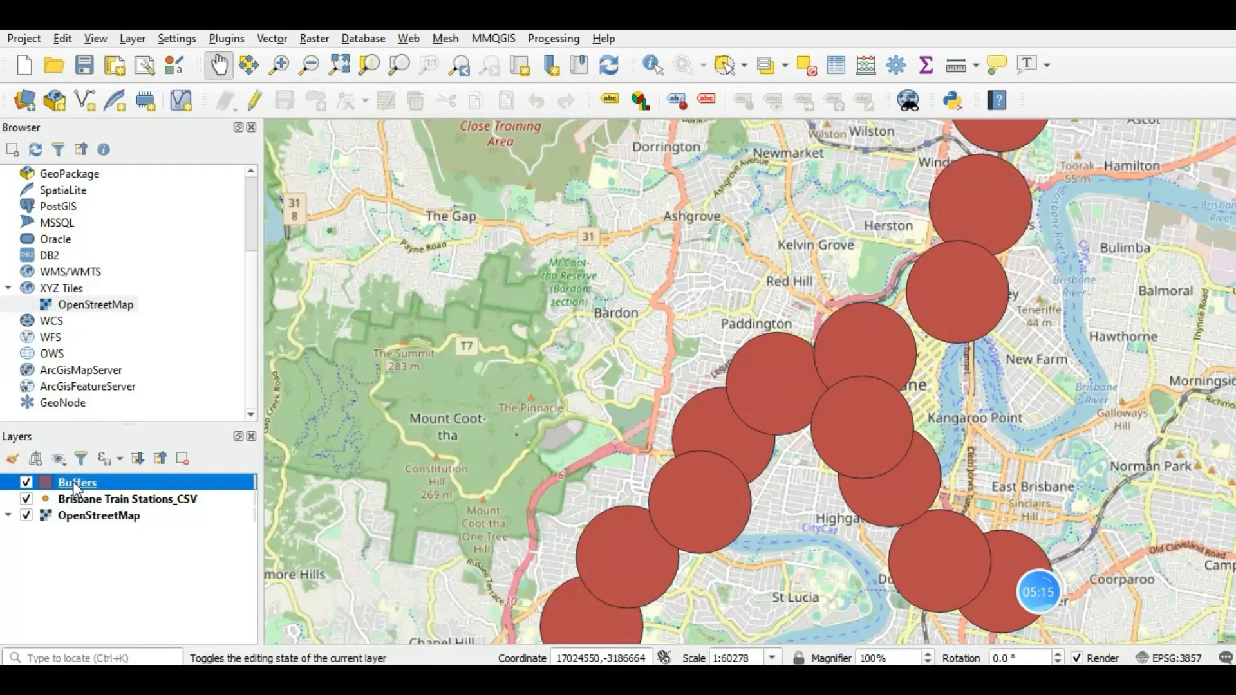
# Set the Buffers layer's fill symbol opacity to 50%.
pyautogui.rightClick(90, 488)
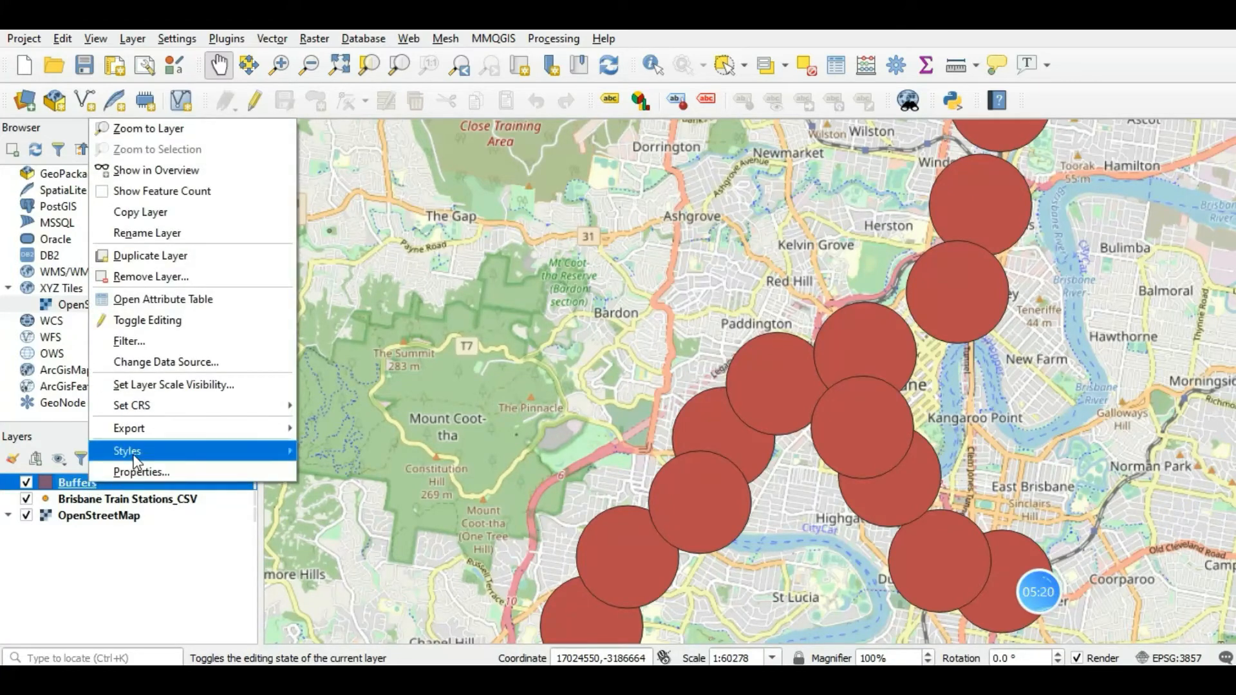
pyautogui.moveTo(132, 452)
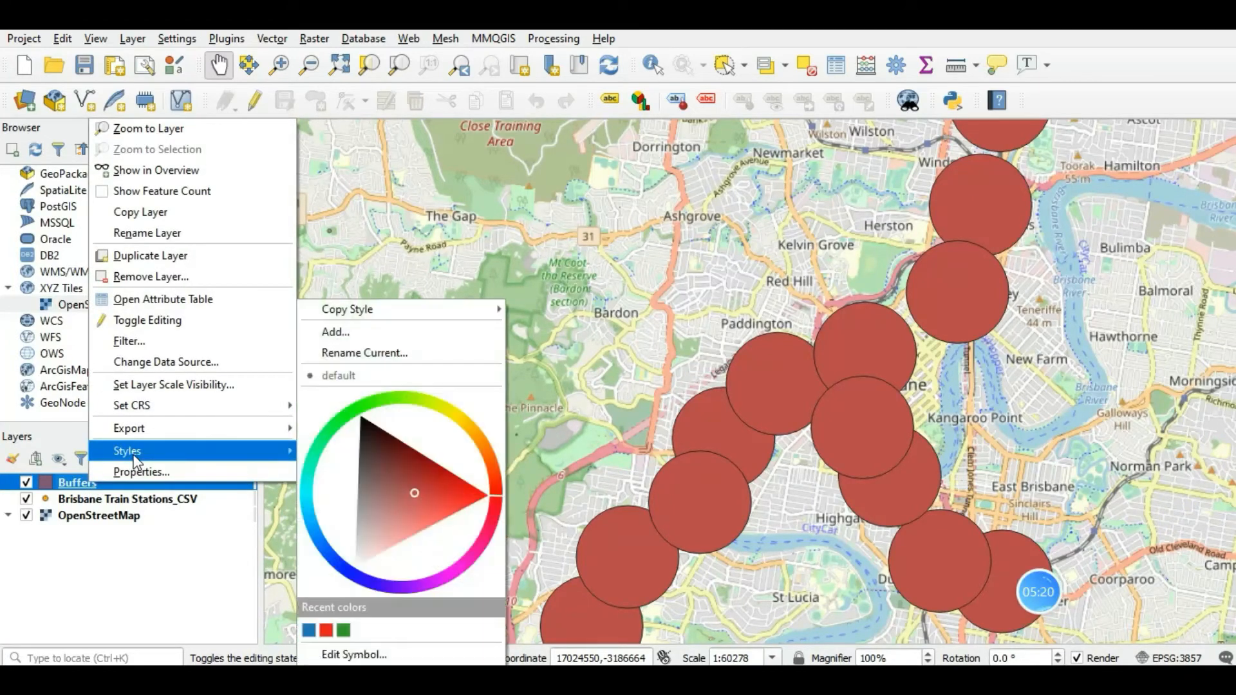
pyautogui.click(372, 655)
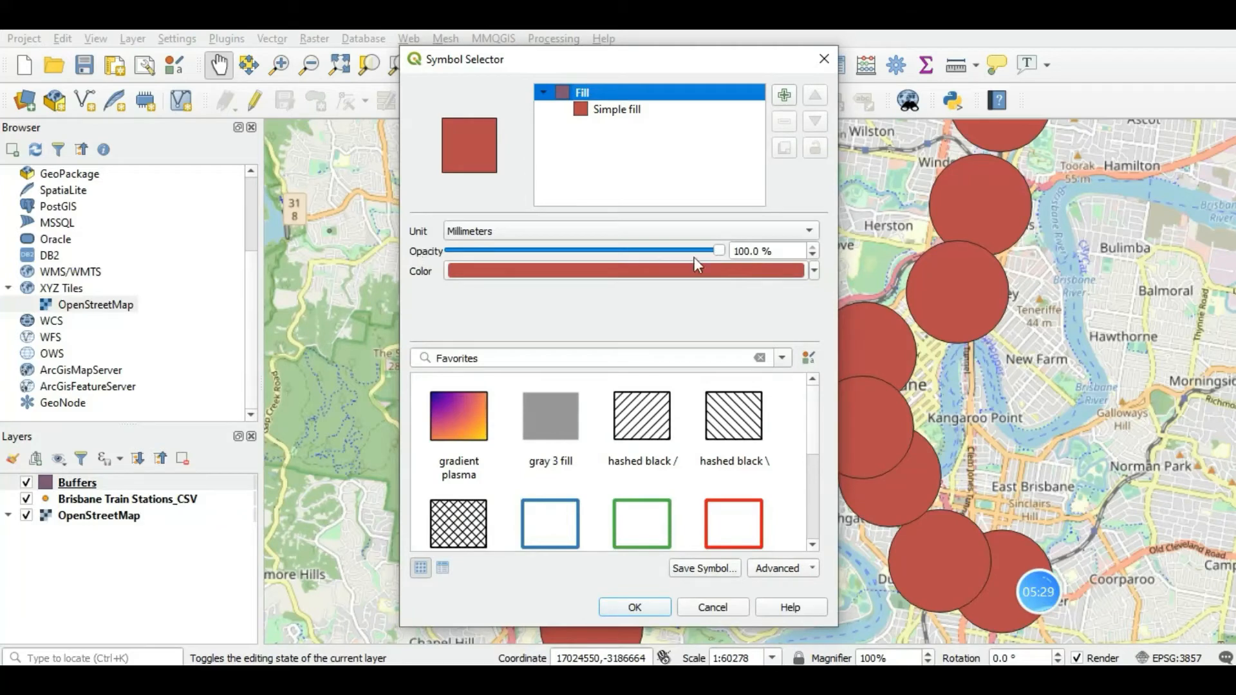
pyautogui.doubleClick(750, 252)
pyautogui.write('5')
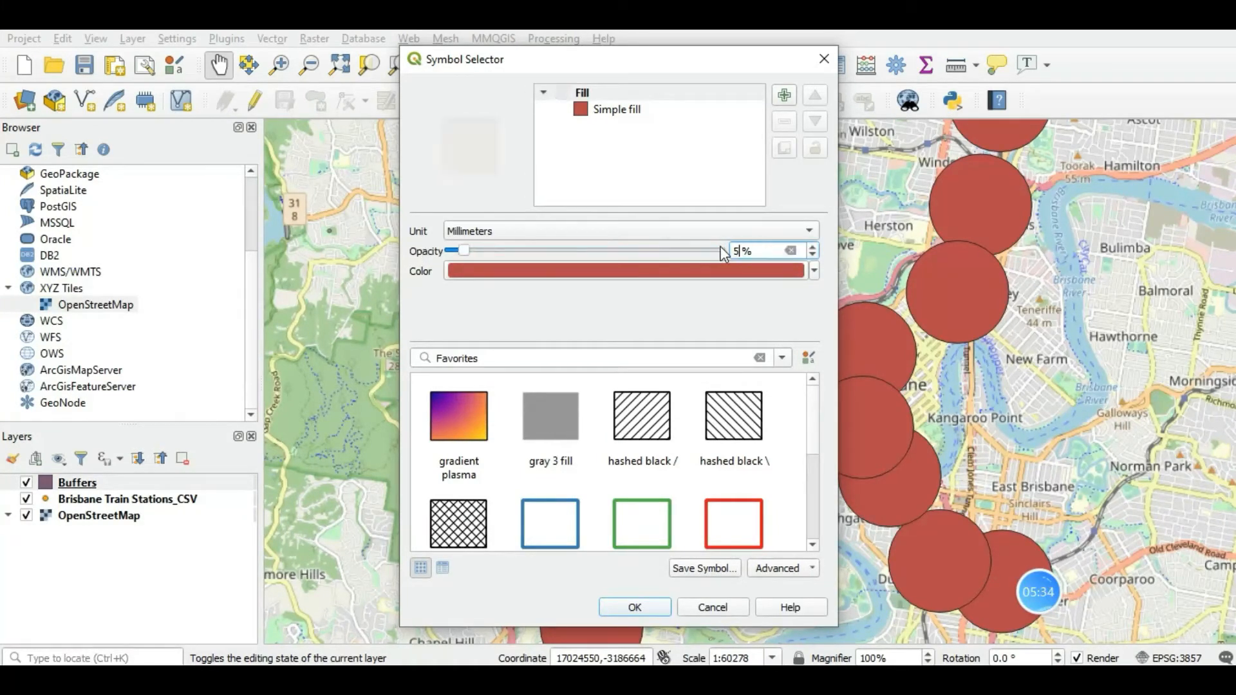
pyautogui.write('0')
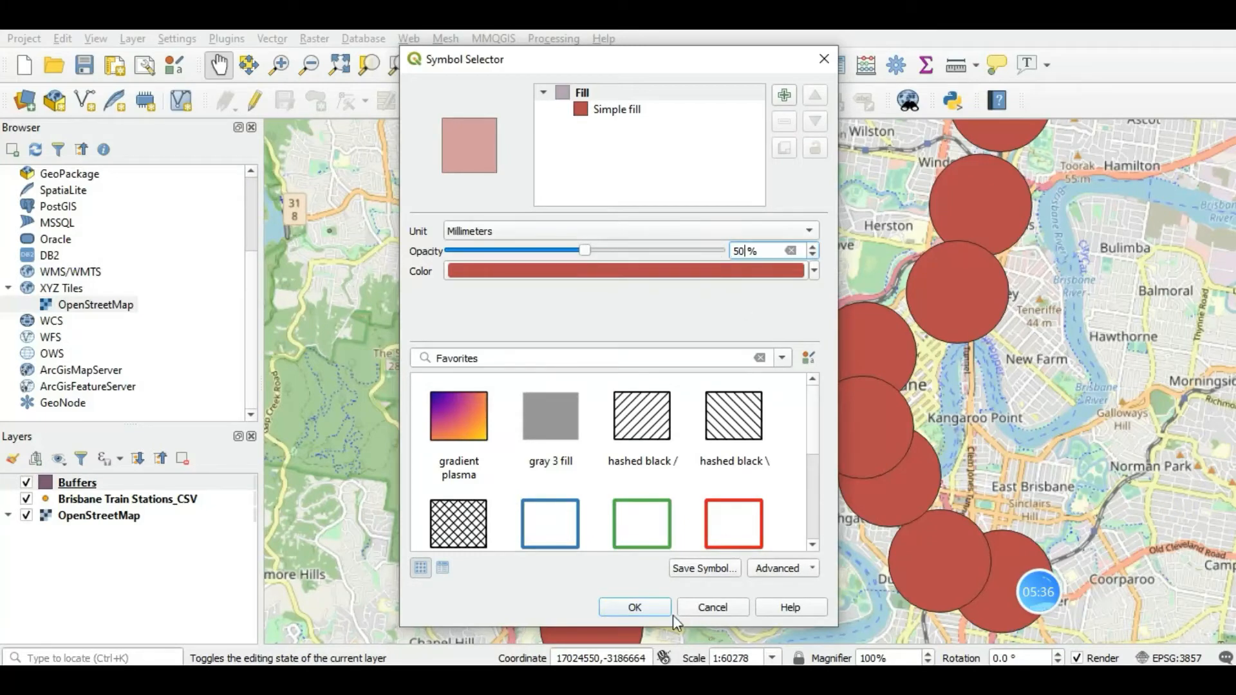
pyautogui.click(637, 607)
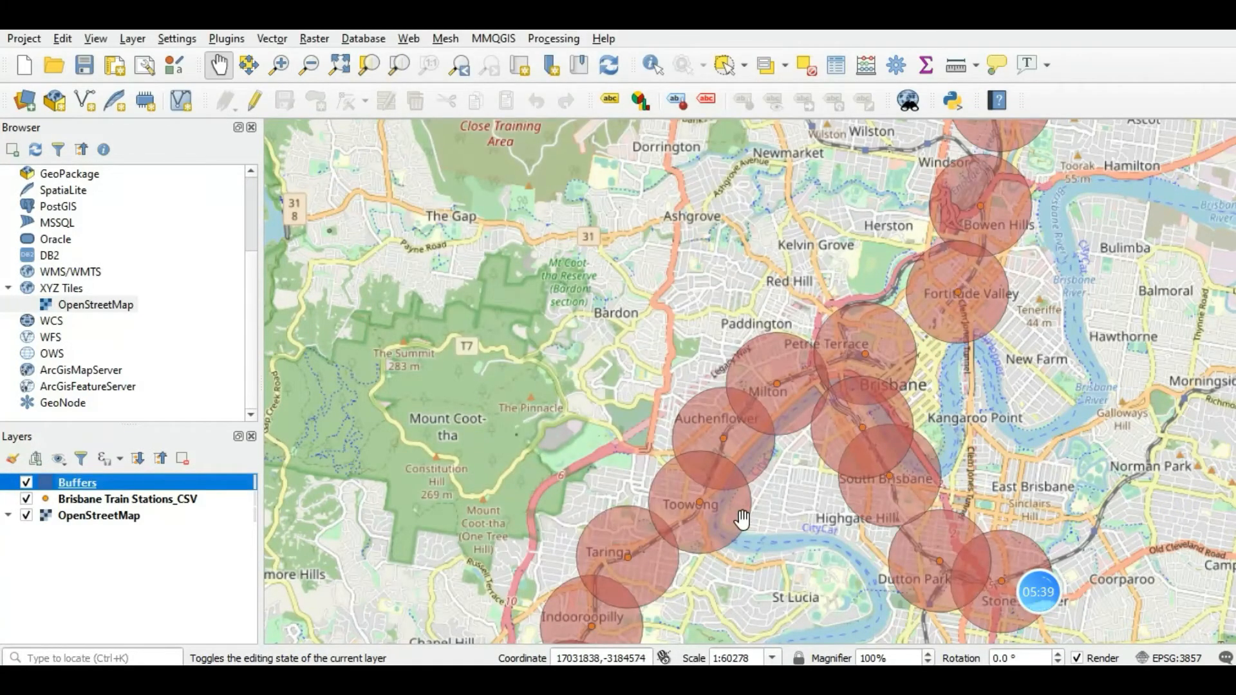
# Add Locations_CSV from the My Video Work folder as a delimited text layer with point coordinates.
pyautogui.moveTo(673, 560); pyautogui.dragTo(693, 540)
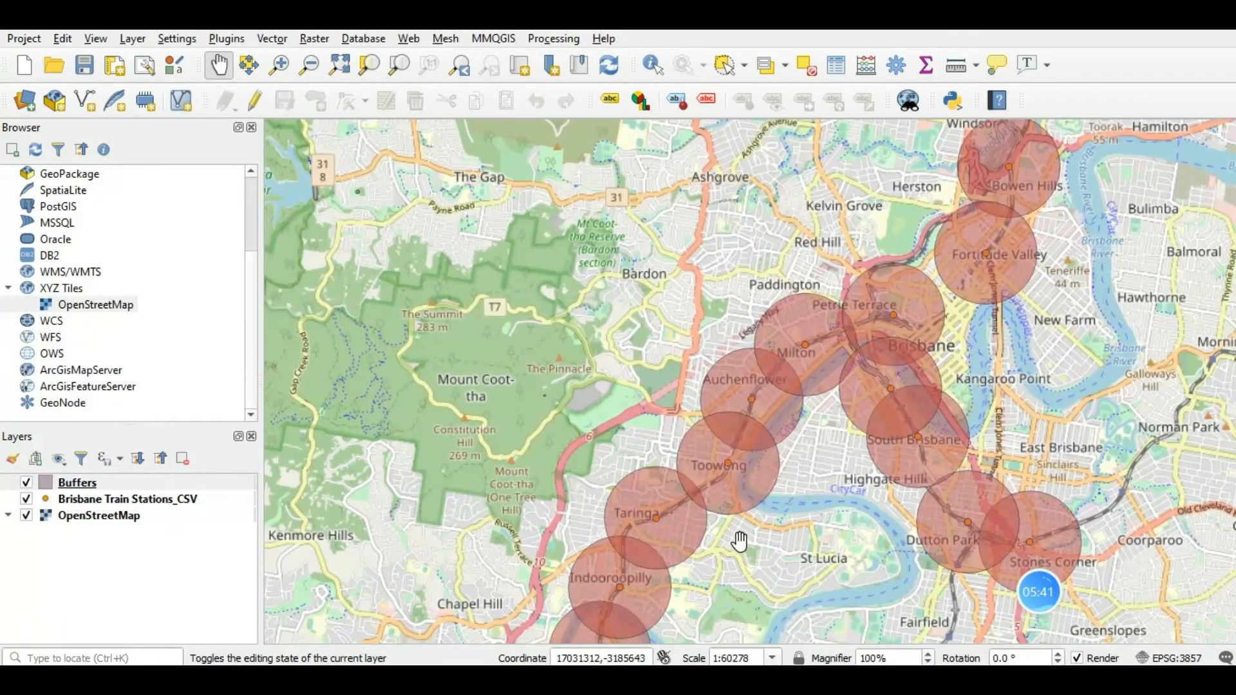
pyautogui.scroll(1, 738, 543)
pyautogui.moveTo(566, 405); pyautogui.dragTo(631, 442)
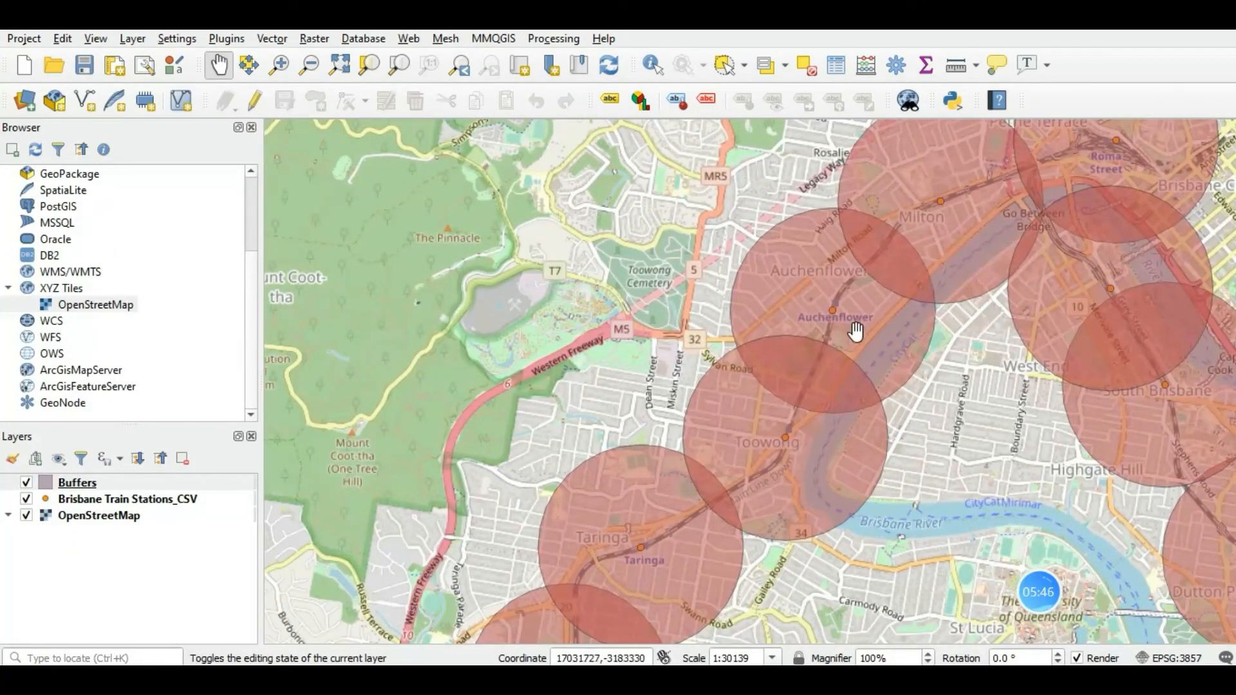
pyautogui.moveTo(853, 343); pyautogui.dragTo(776, 471)
pyautogui.moveTo(843, 370); pyautogui.dragTo(826, 396)
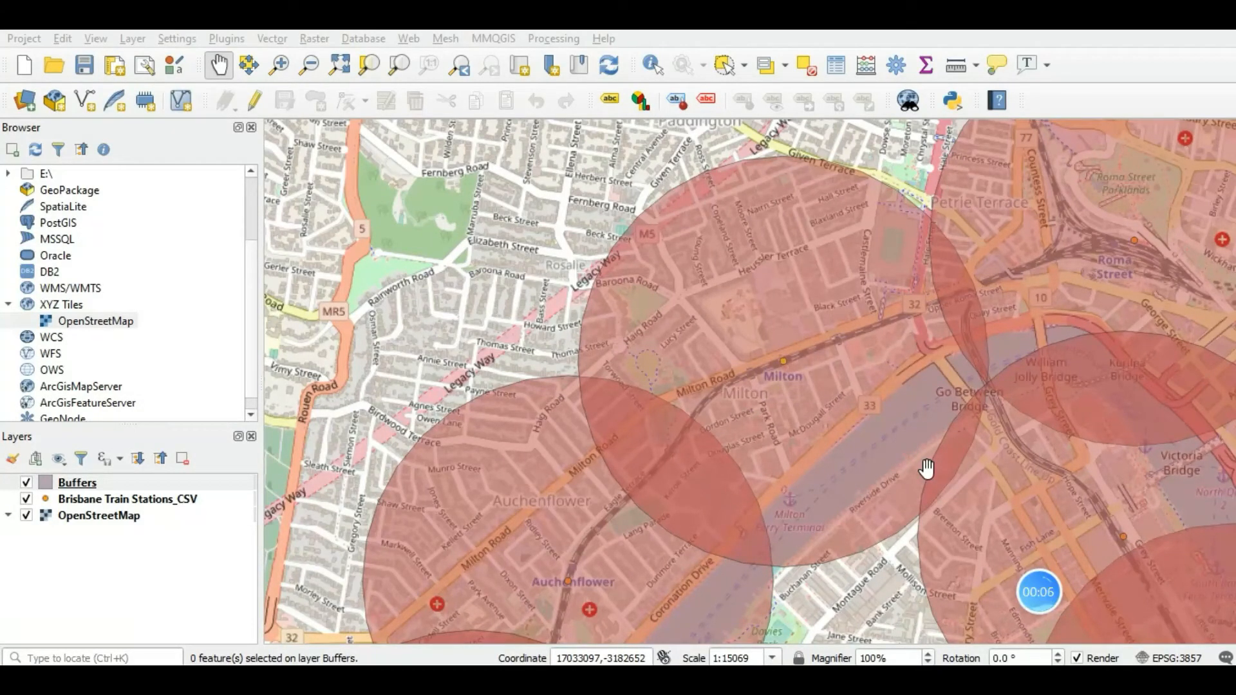
pyautogui.click(132, 40)
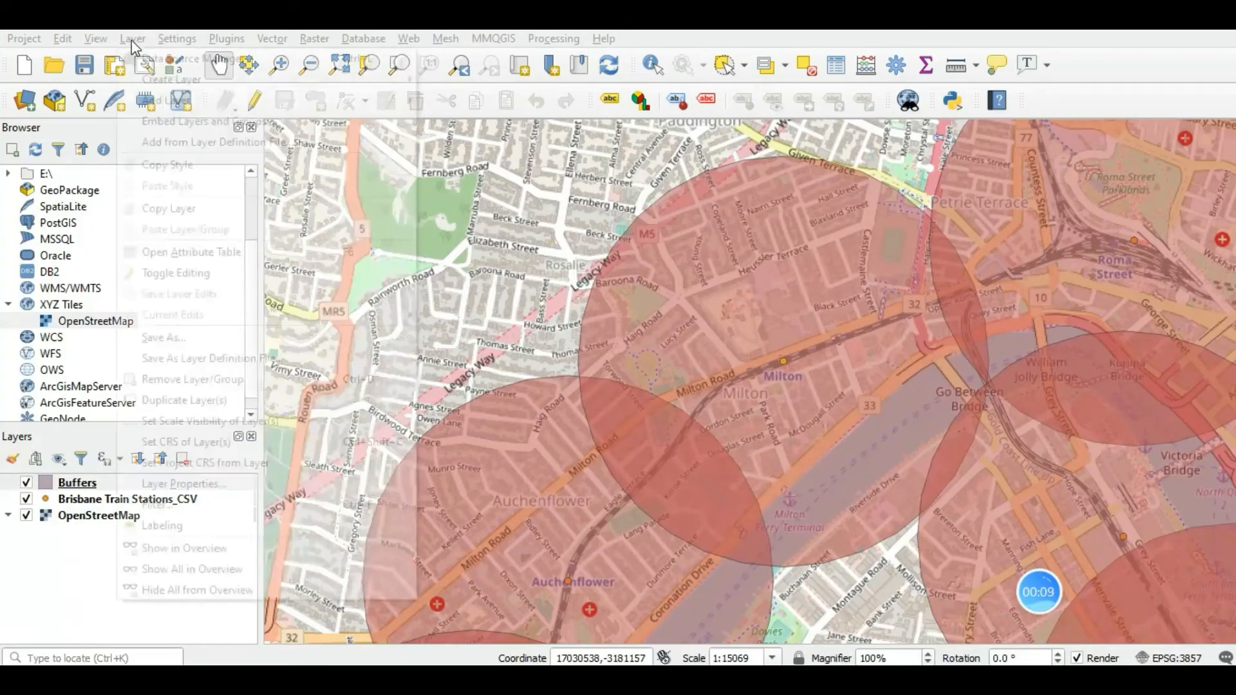
pyautogui.moveTo(148, 102)
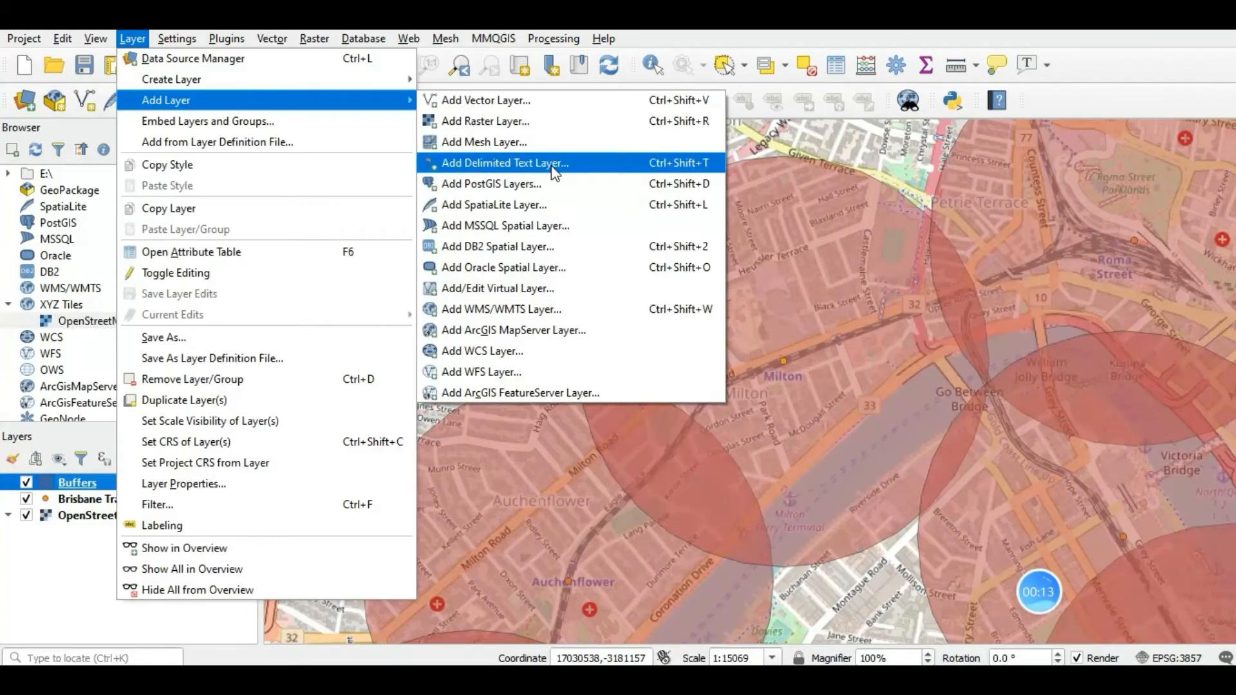
pyautogui.click(496, 165)
pyautogui.click(785, 76)
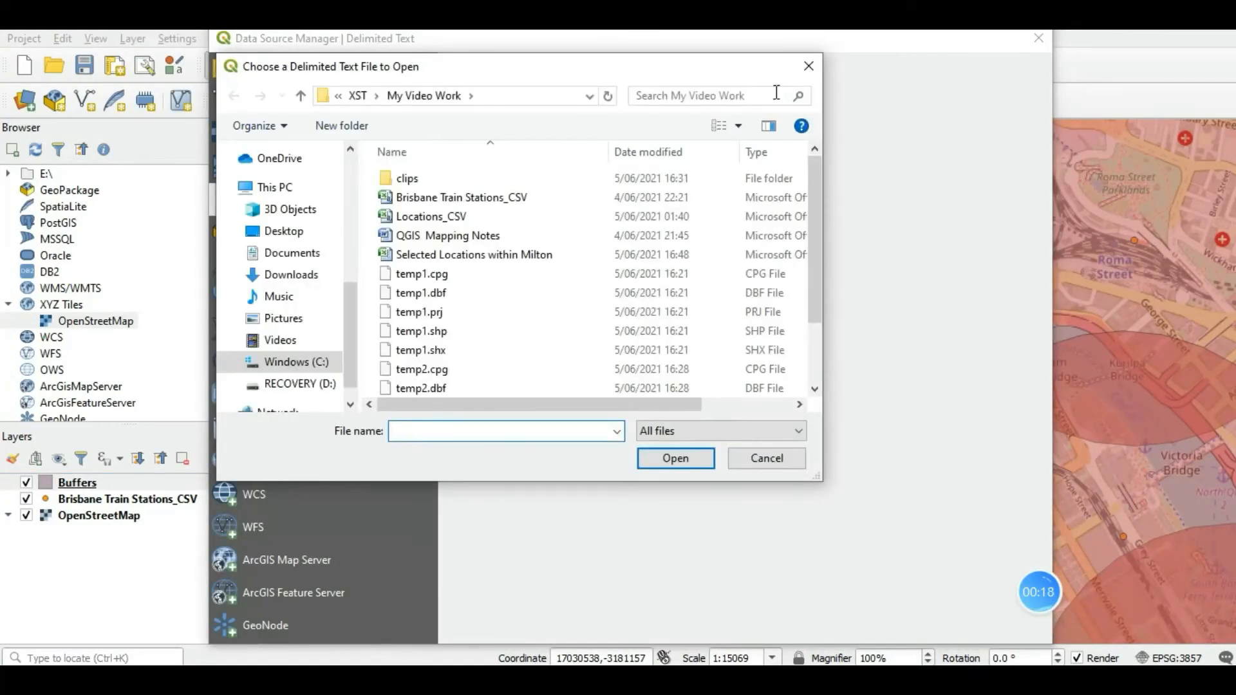
pyautogui.doubleClick(424, 219)
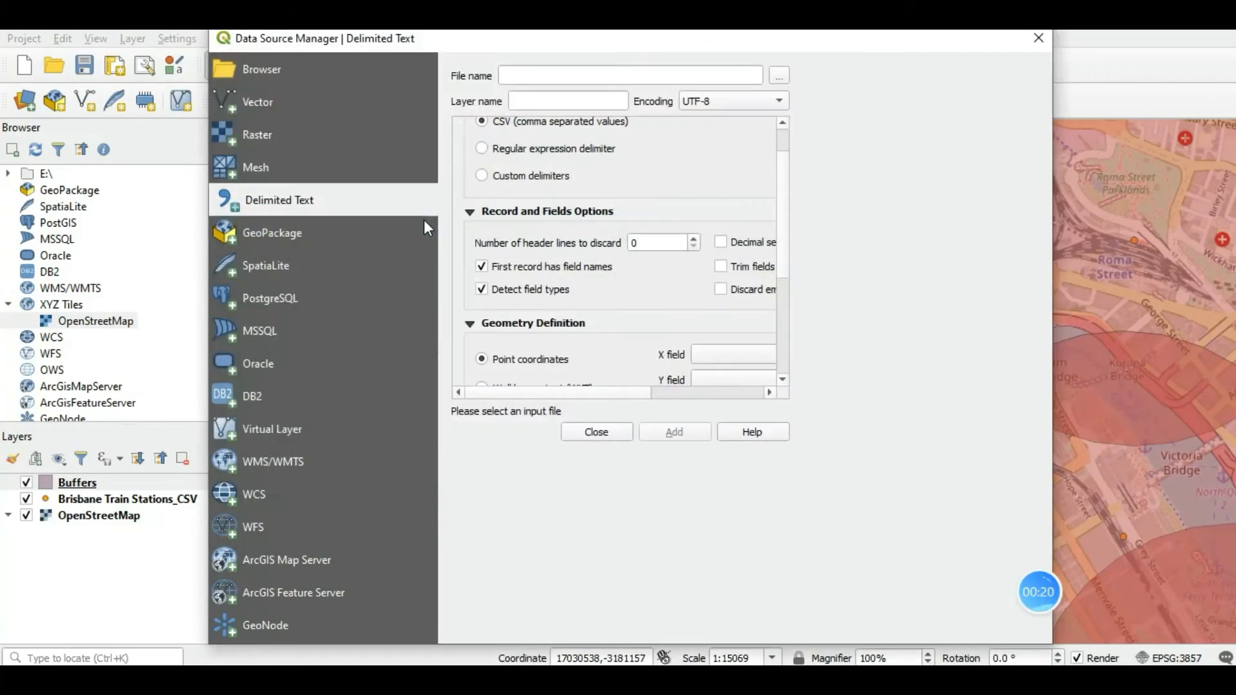
pyautogui.click(922, 625)
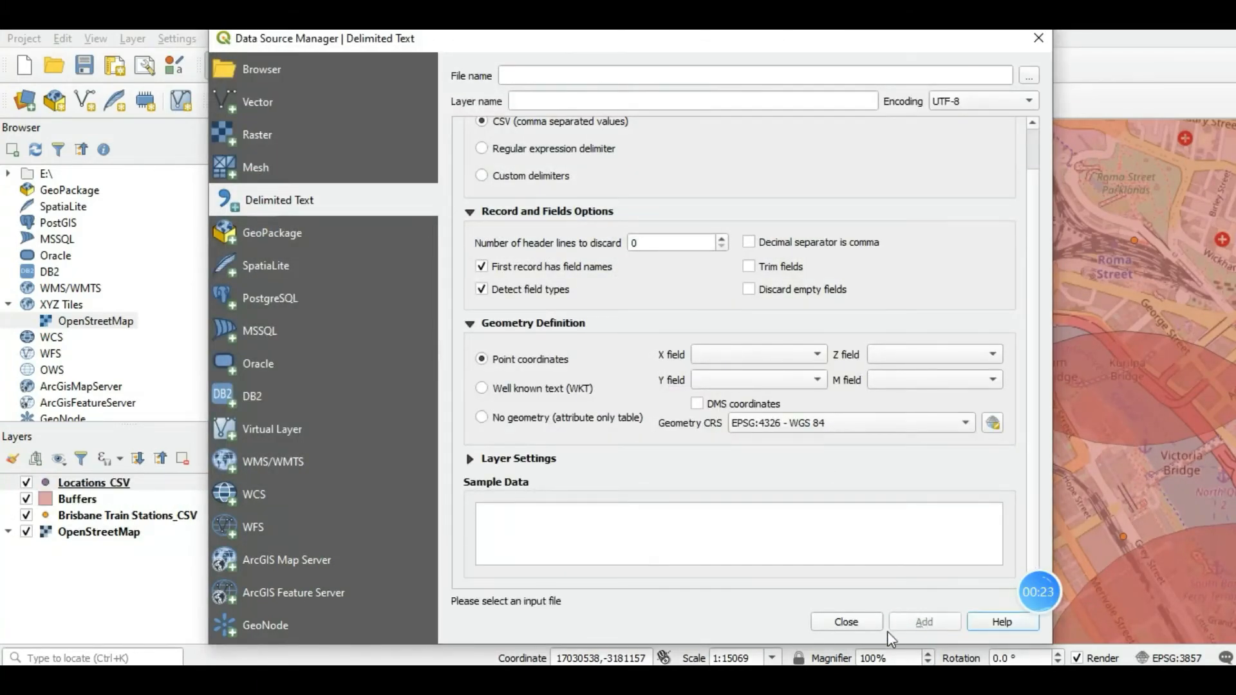
pyautogui.click(846, 622)
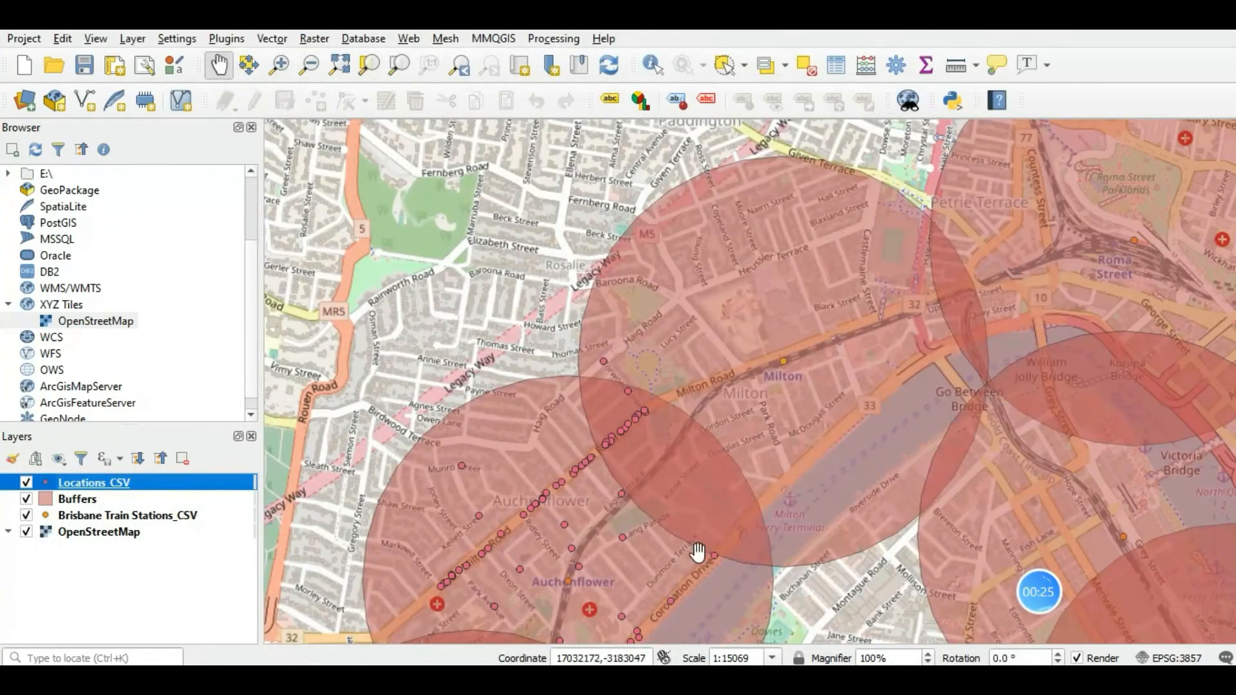
# Select the Milton railway station record in the Buffers layer's attribute table and return to the map.
pyautogui.moveTo(640, 484); pyautogui.dragTo(688, 445)
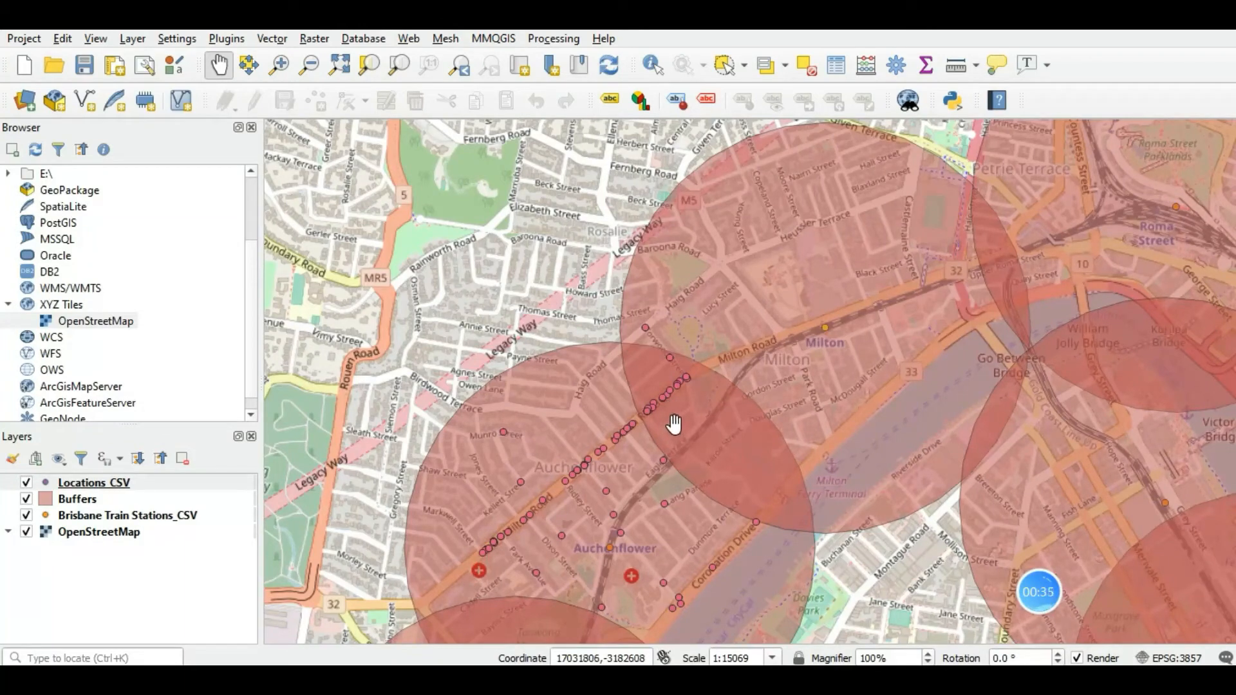
pyautogui.scroll(1, 676, 420)
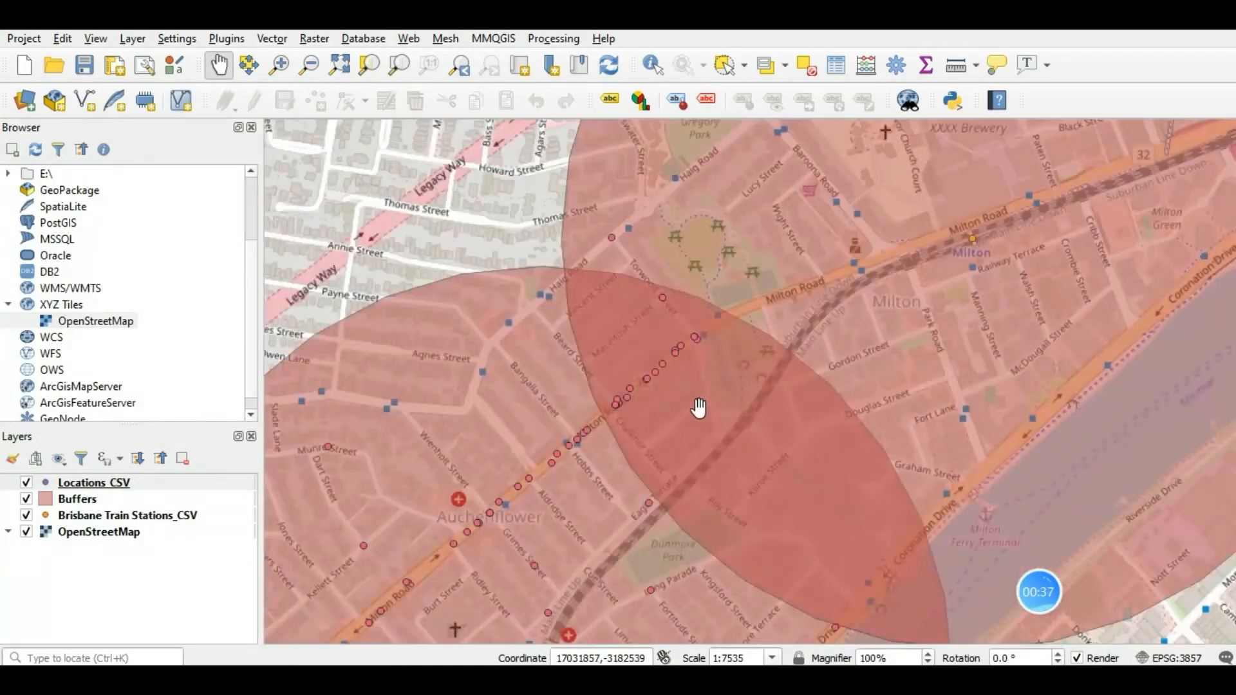
pyautogui.scroll(-1, 715, 416)
pyautogui.moveTo(715, 416); pyautogui.dragTo(704, 459)
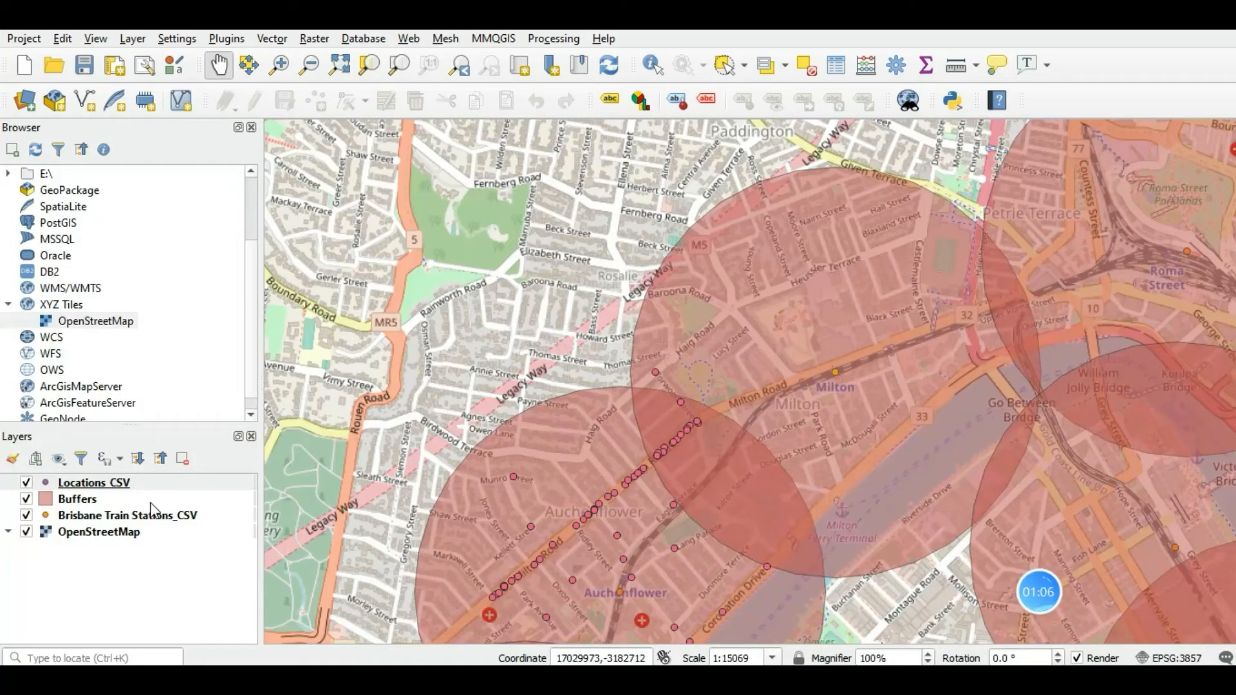
pyautogui.rightClick(82, 500)
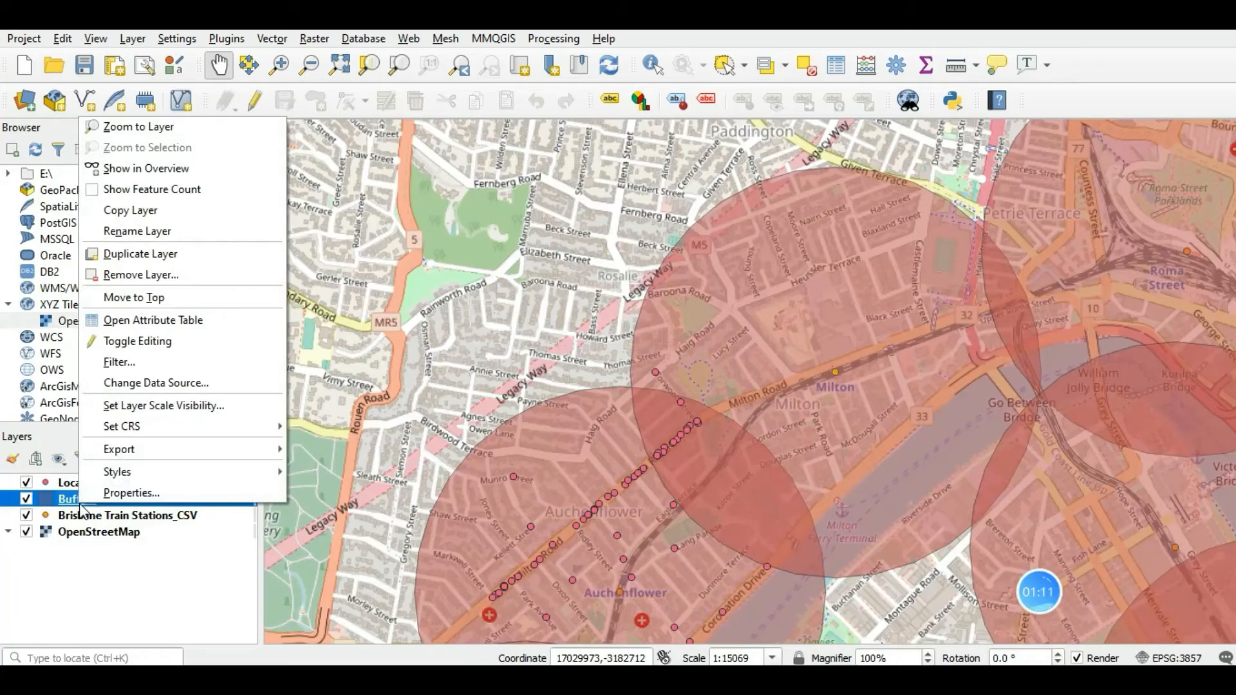
pyautogui.click(156, 325)
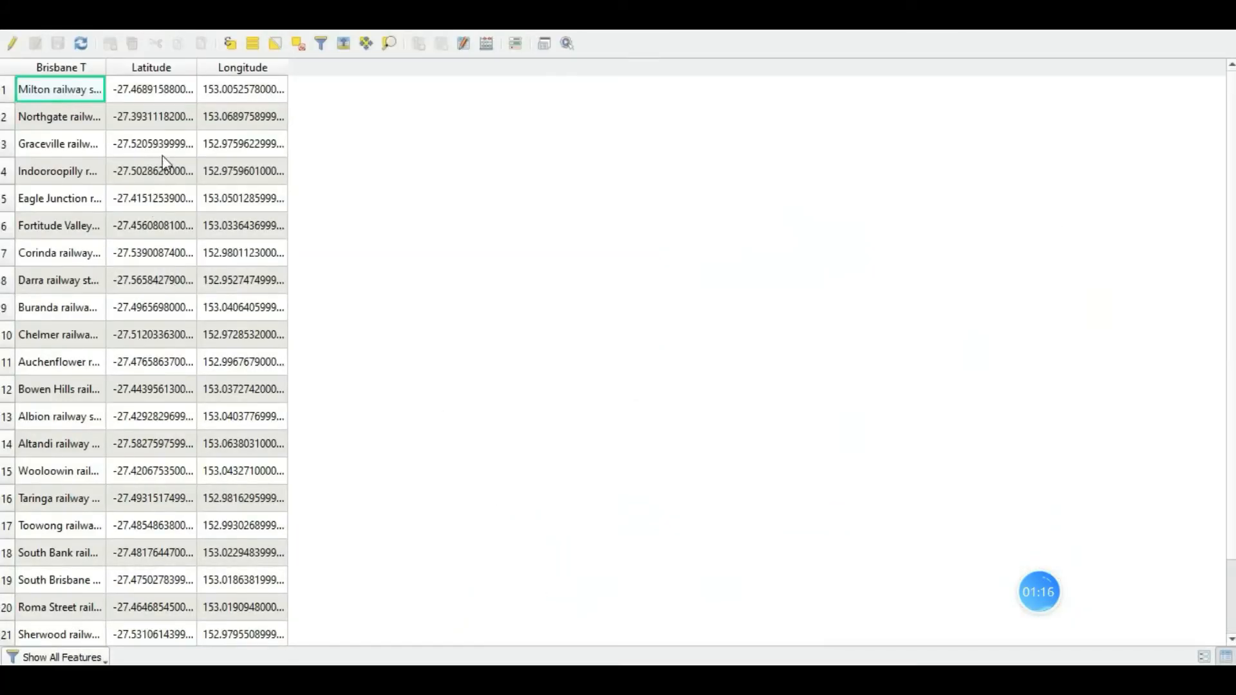
pyautogui.click(8, 94)
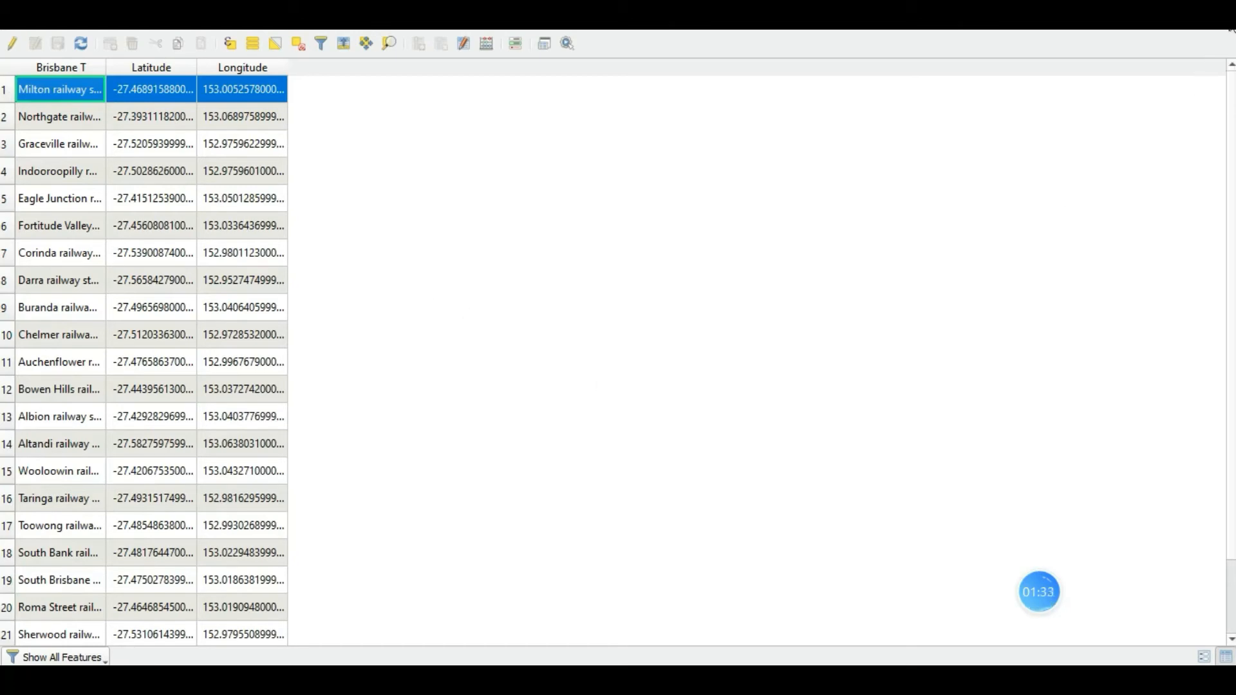
pyautogui.click(1231, 30)
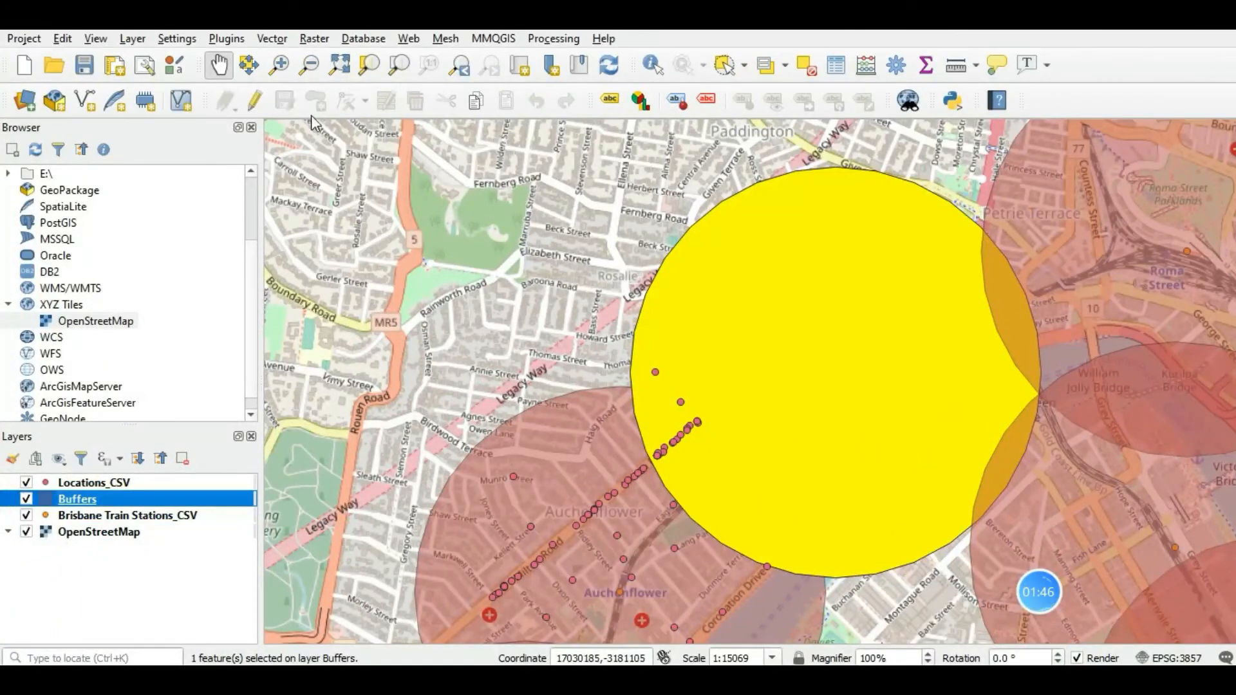
# Run Select by Location to select Locations_CSV features that are within the selected Buffers features only, creating a new selection.
pyautogui.click(272, 38)
pyautogui.moveTo(406, 103)
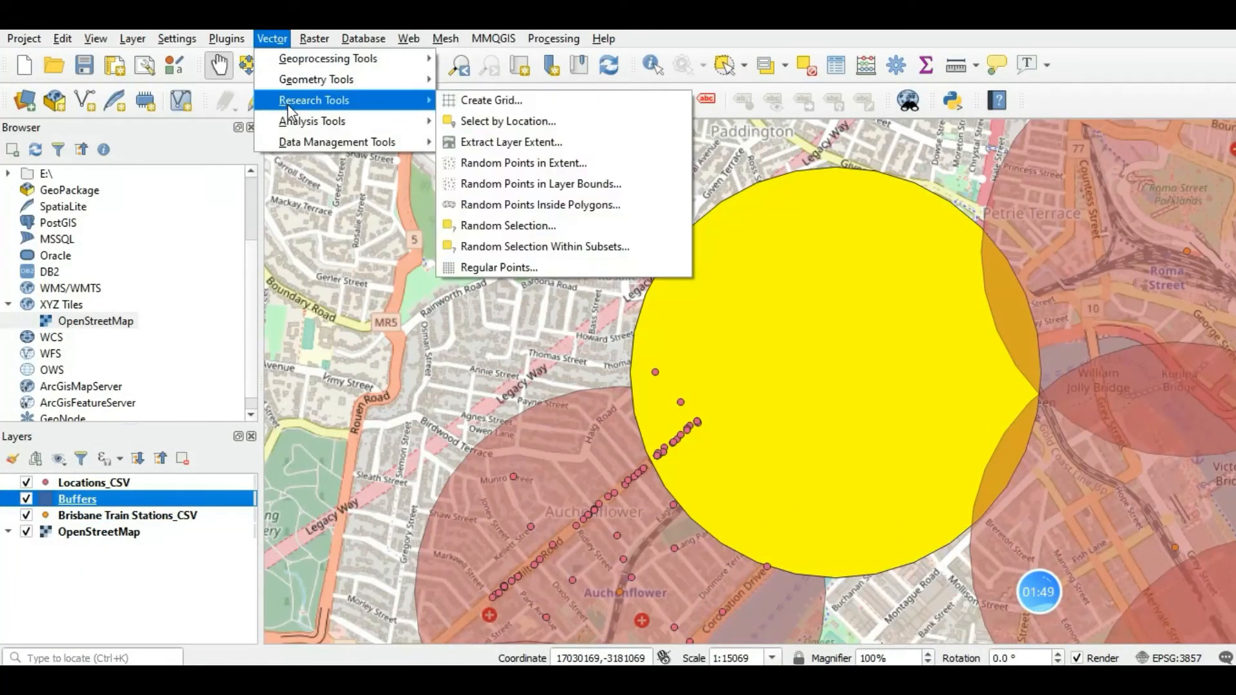
pyautogui.click(495, 122)
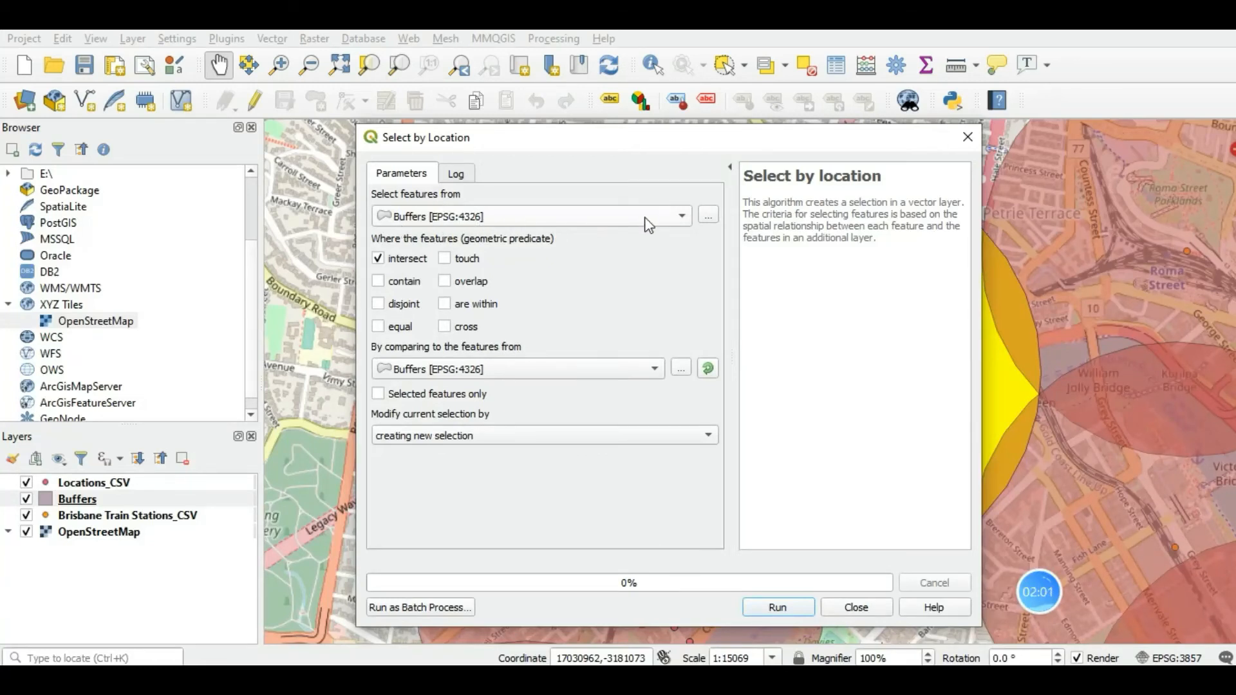
pyautogui.click(663, 224)
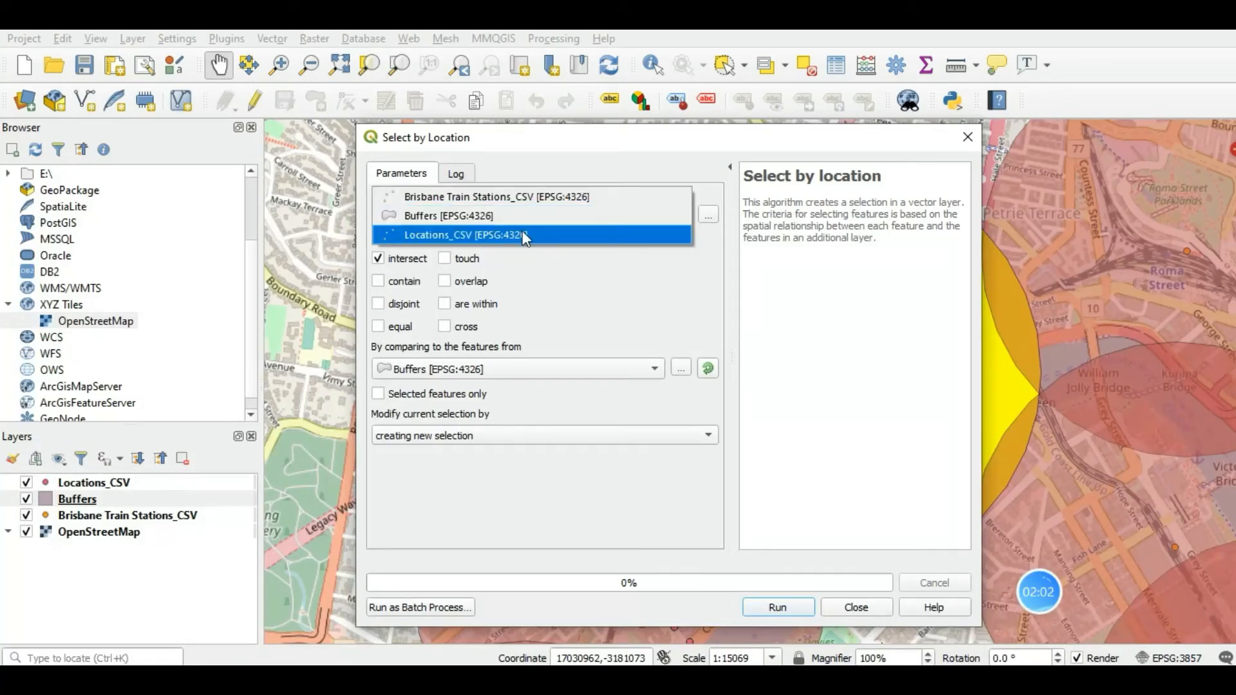
pyautogui.click(461, 235)
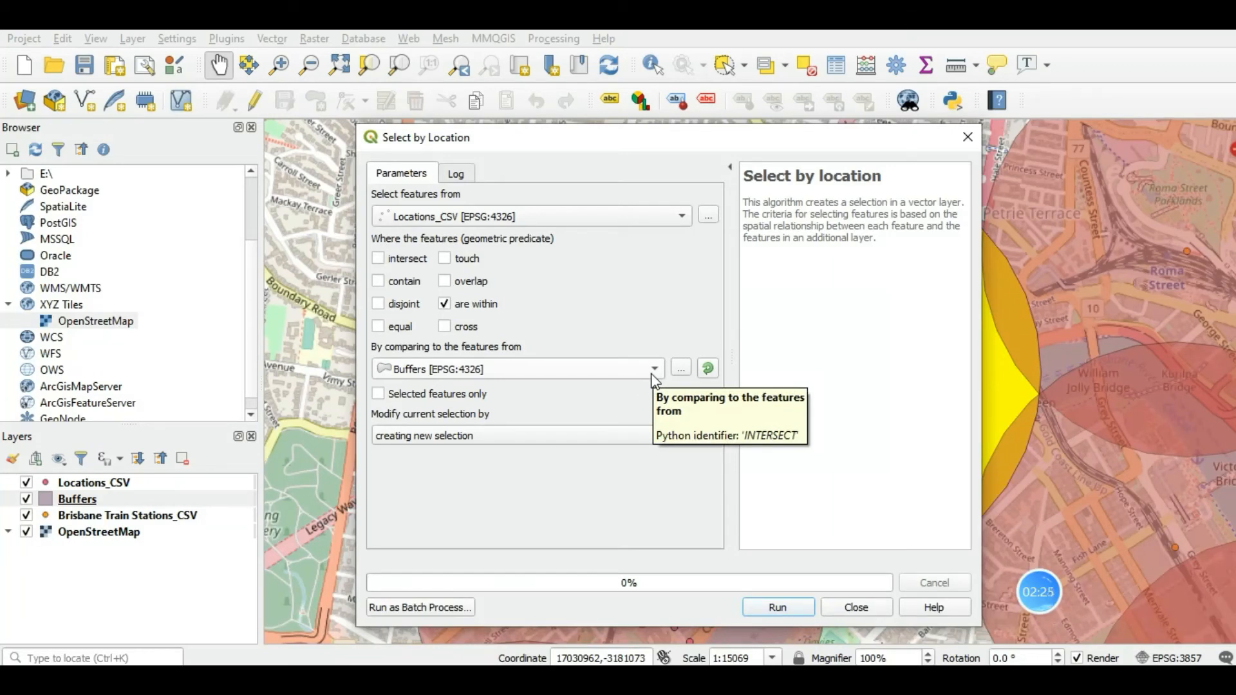
pyautogui.click(380, 393)
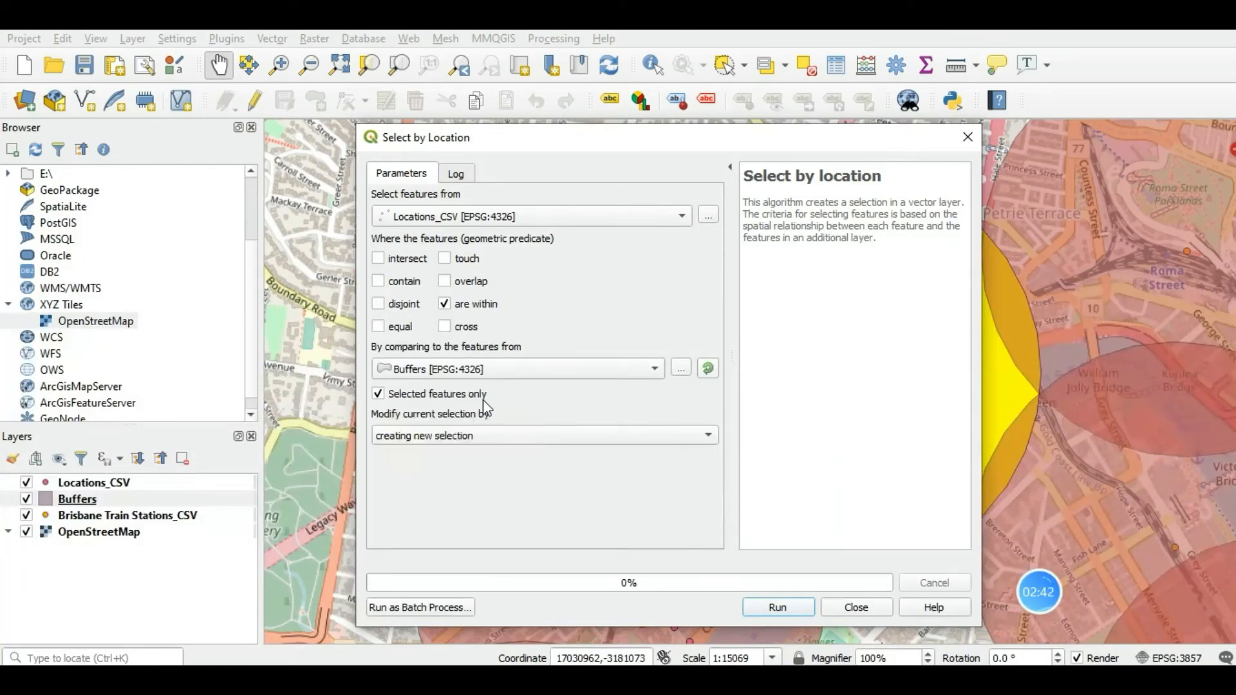
pyautogui.click(778, 607)
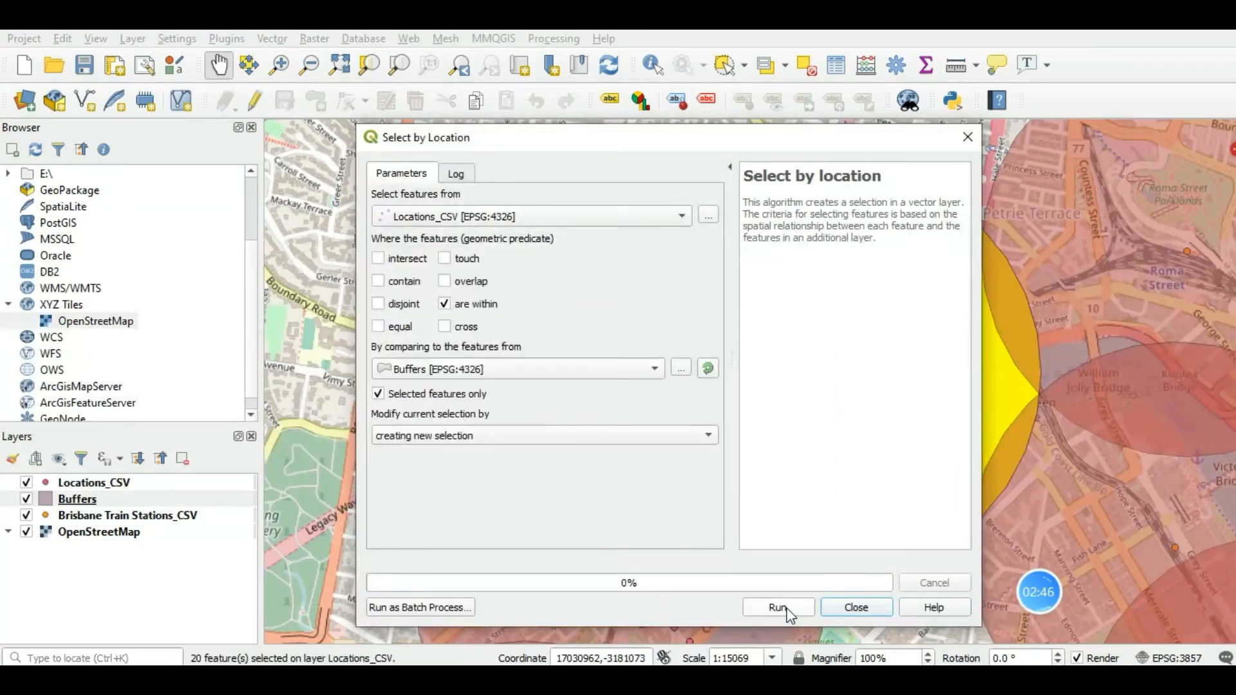
pyautogui.click(857, 607)
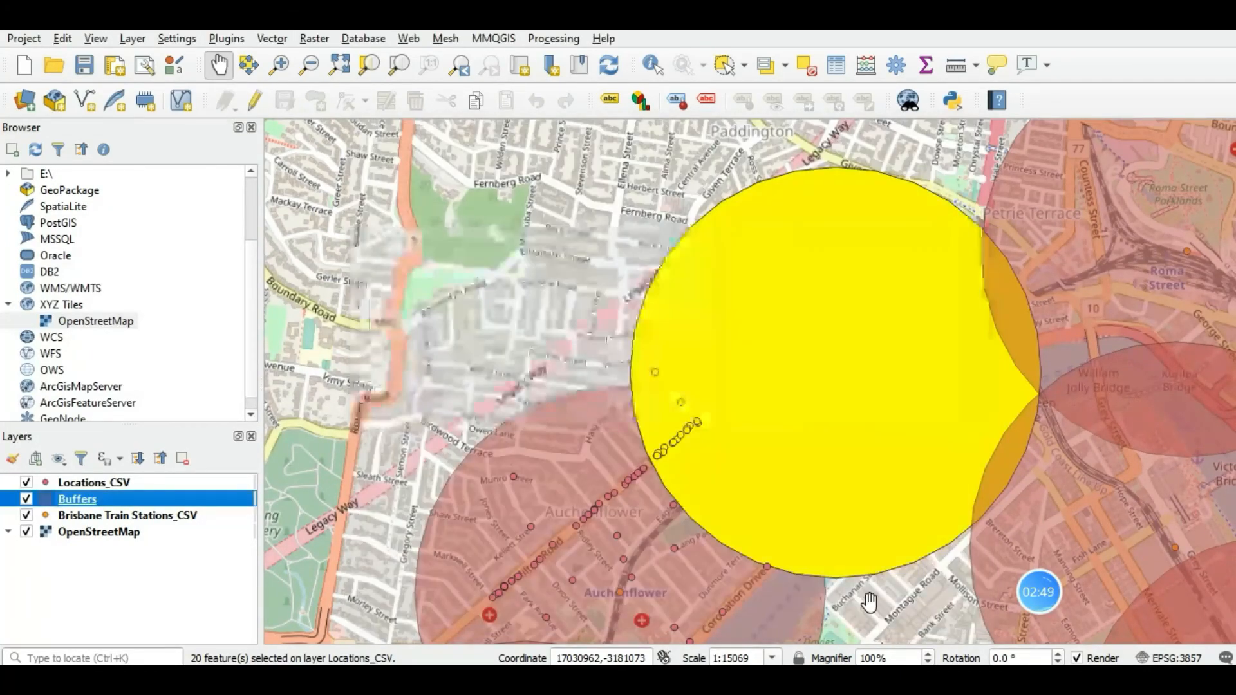
# Copy the selected rows from the Locations_CSV attribute table and open the Selected Locations within Milton workbook in Excel.
pyautogui.rightClick(110, 487)
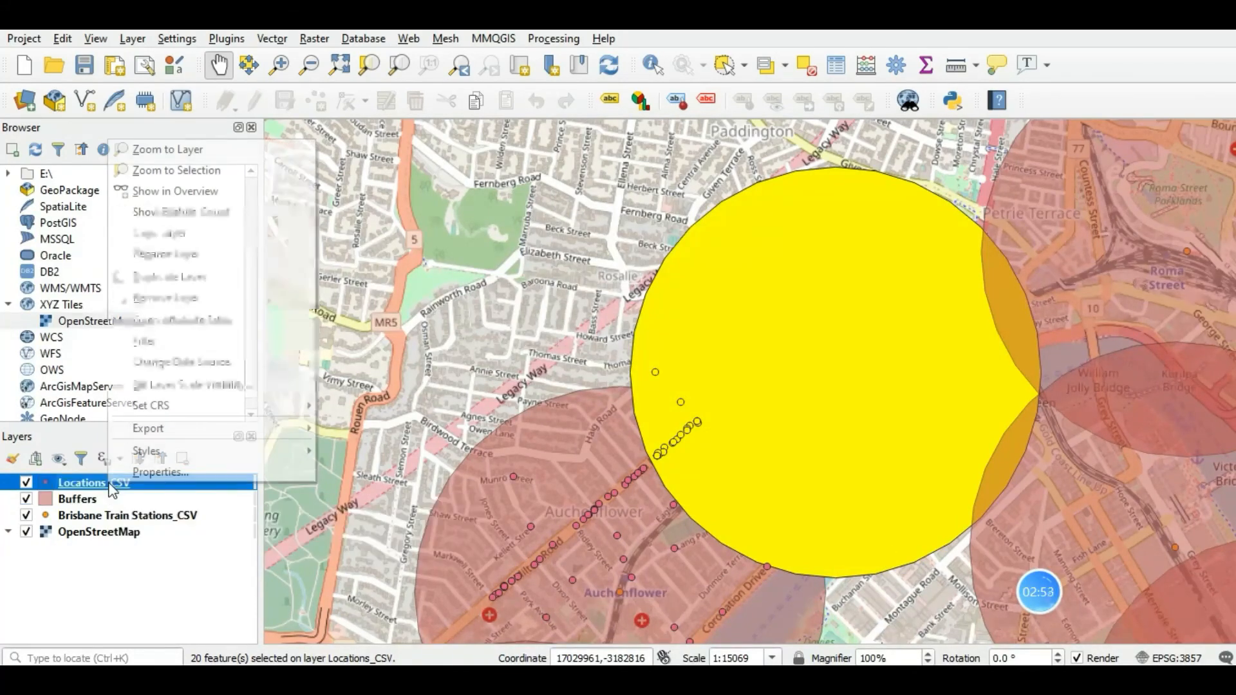
pyautogui.click(201, 325)
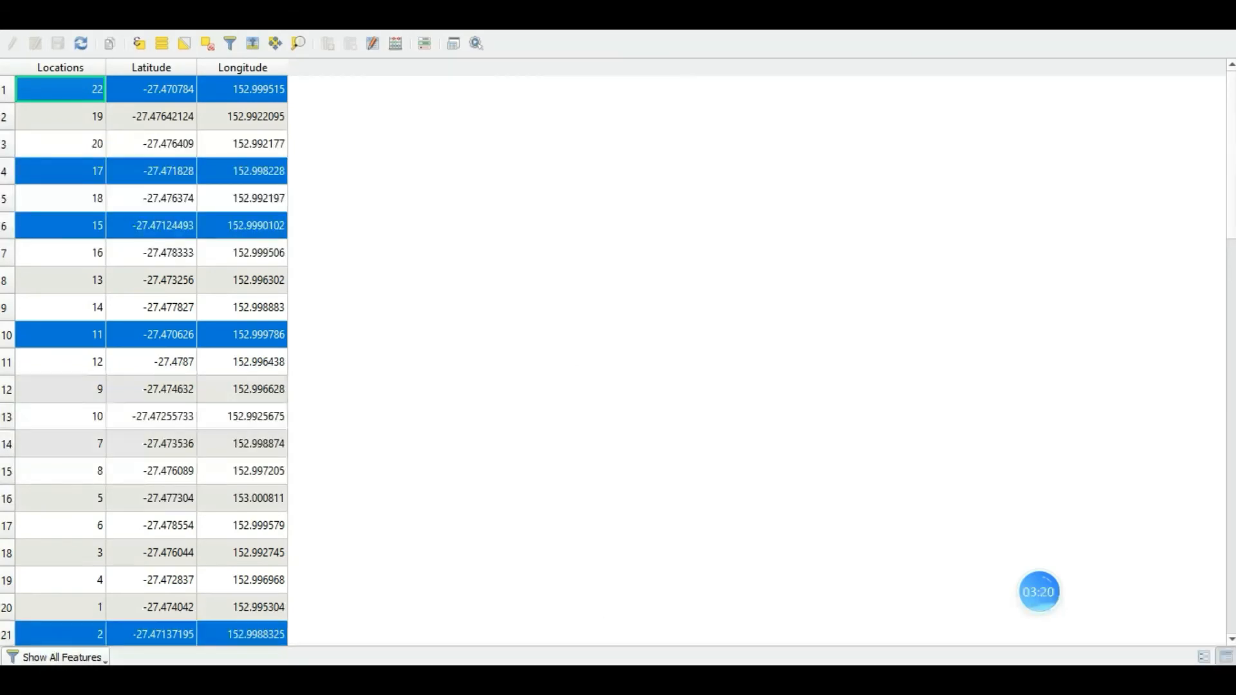
pyautogui.moveTo(514, 676)
pyautogui.click(526, 644)
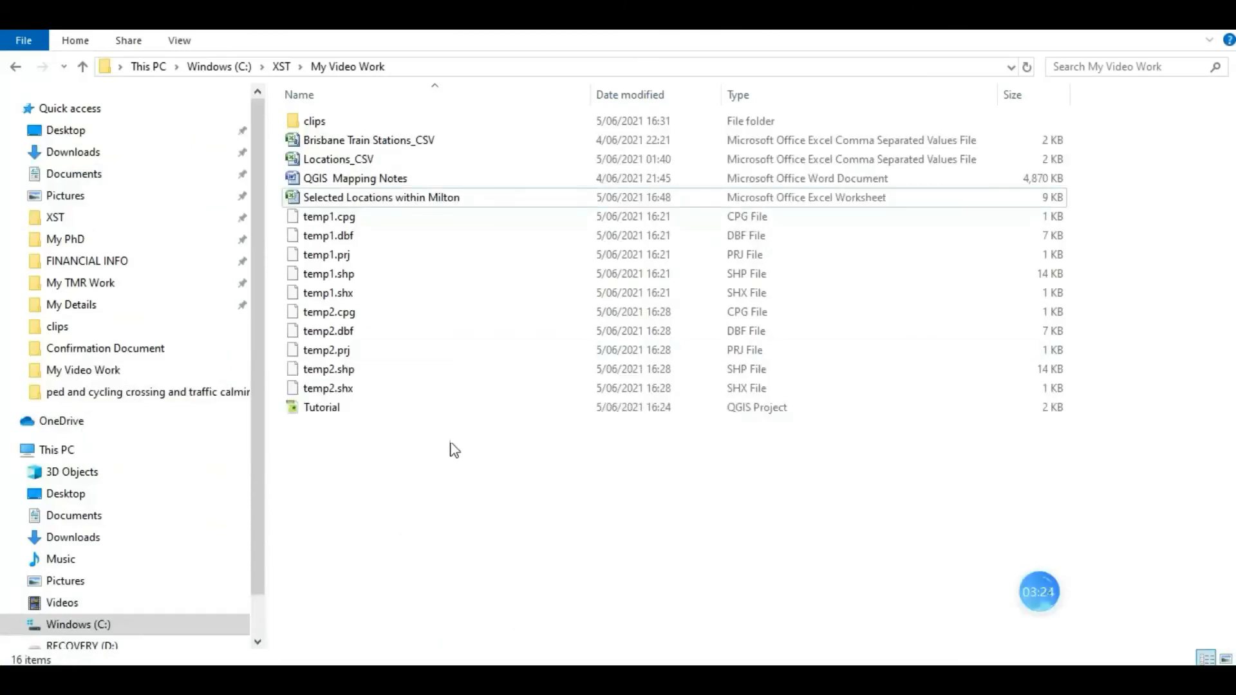
pyautogui.click(312, 199)
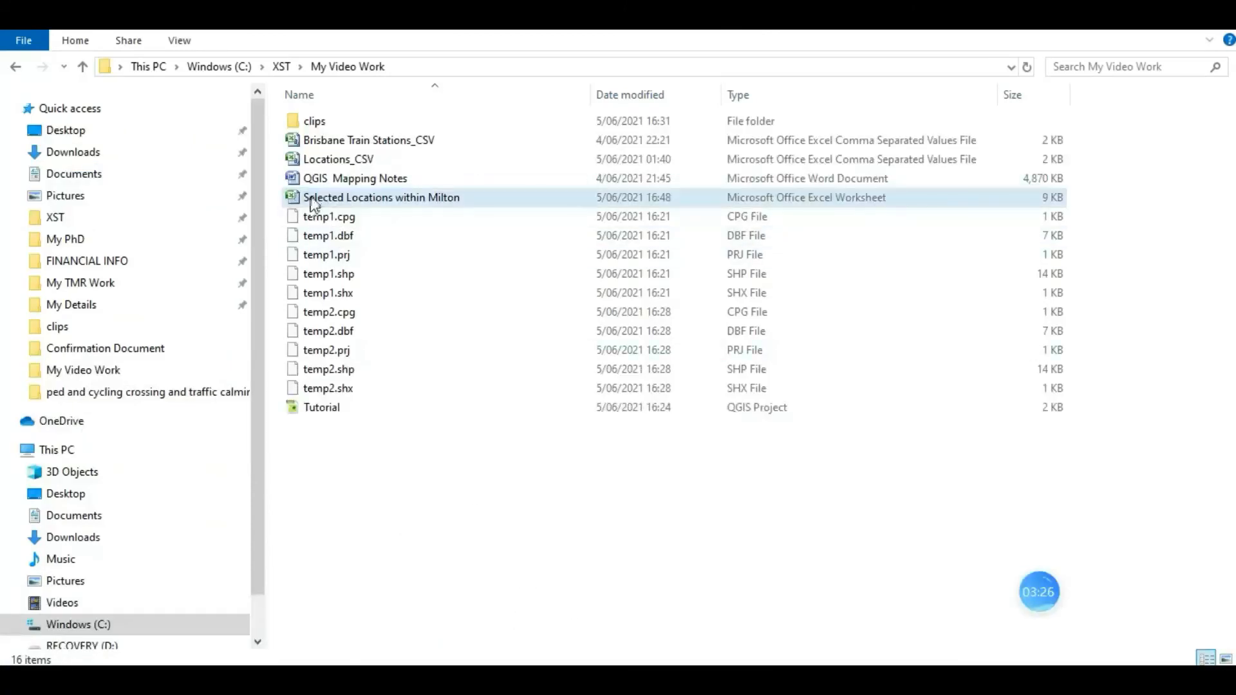
pyautogui.doubleClick(424, 203)
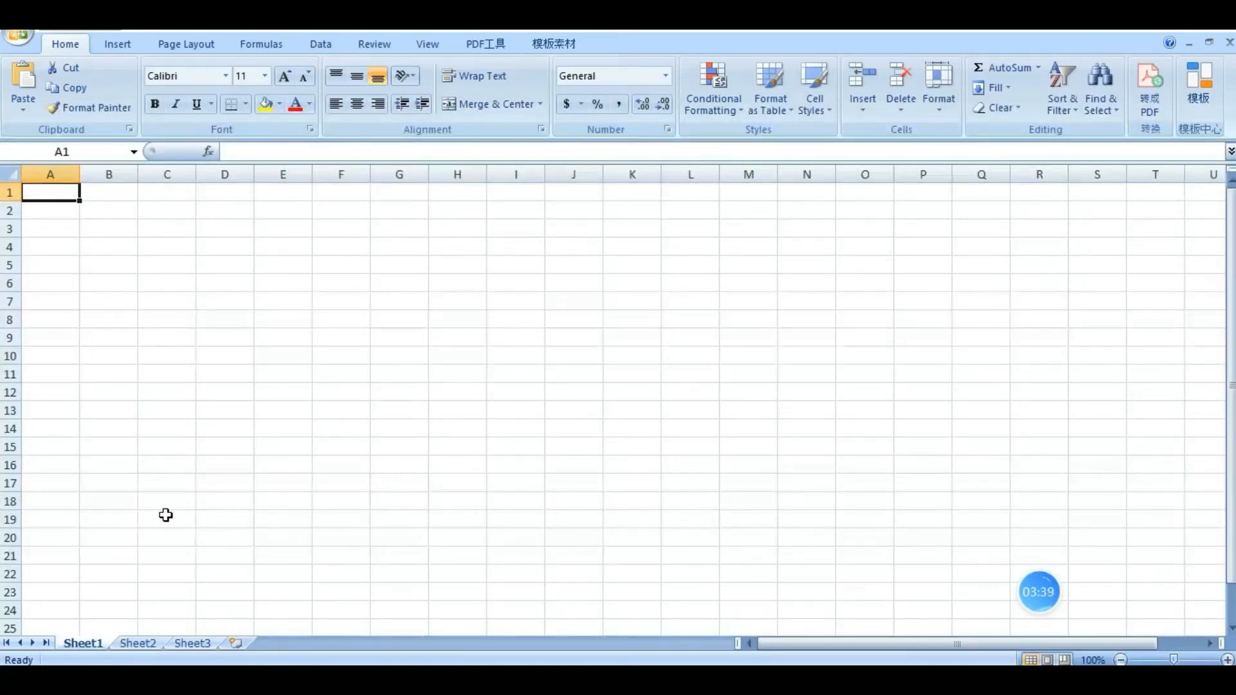
# Paste the copied location rows at cell A1 of Sheet1, widen columns A and B, and review the pasted rows.
pyautogui.hotkey('ctrl', 'v')
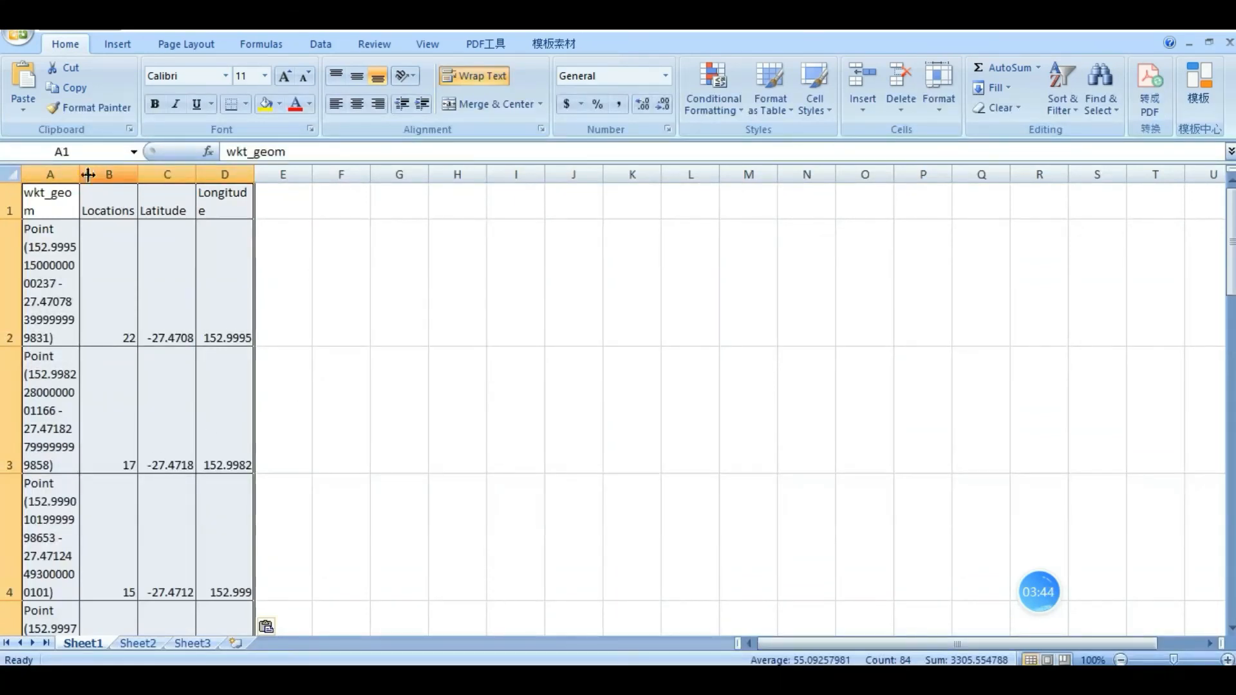
pyautogui.moveTo(79, 173); pyautogui.dragTo(174, 174)
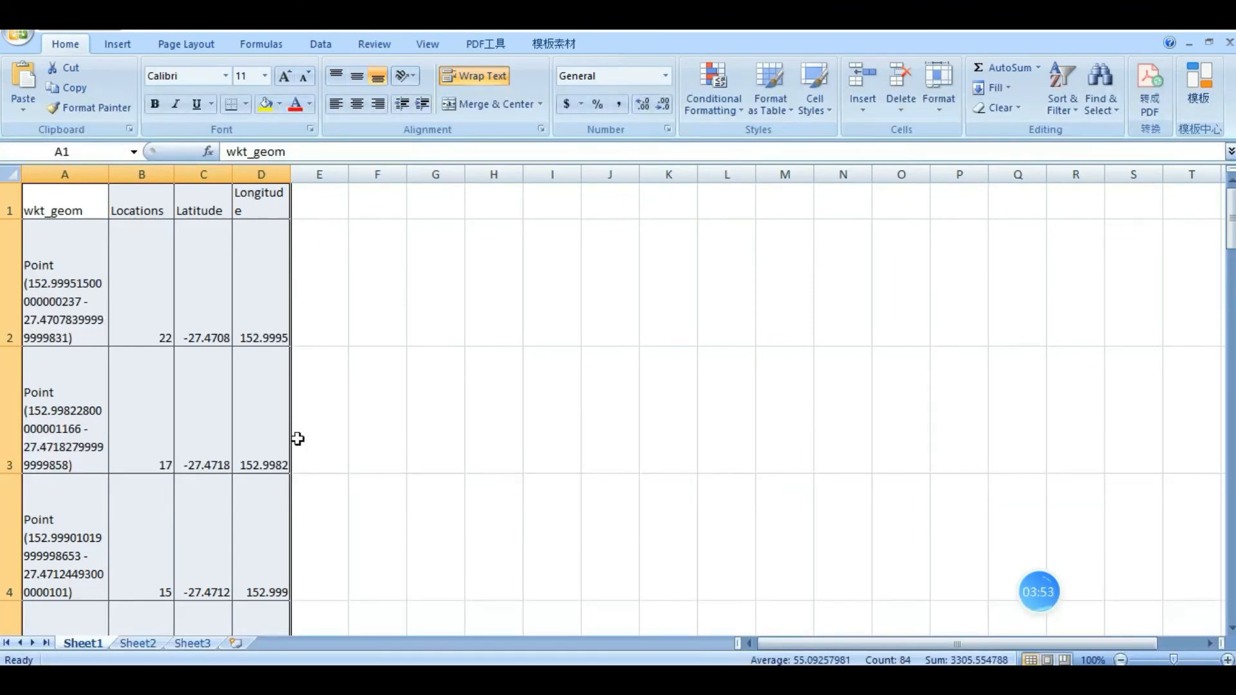
pyautogui.scroll(-9, 235, 500)
pyautogui.scroll(3, 234, 495)
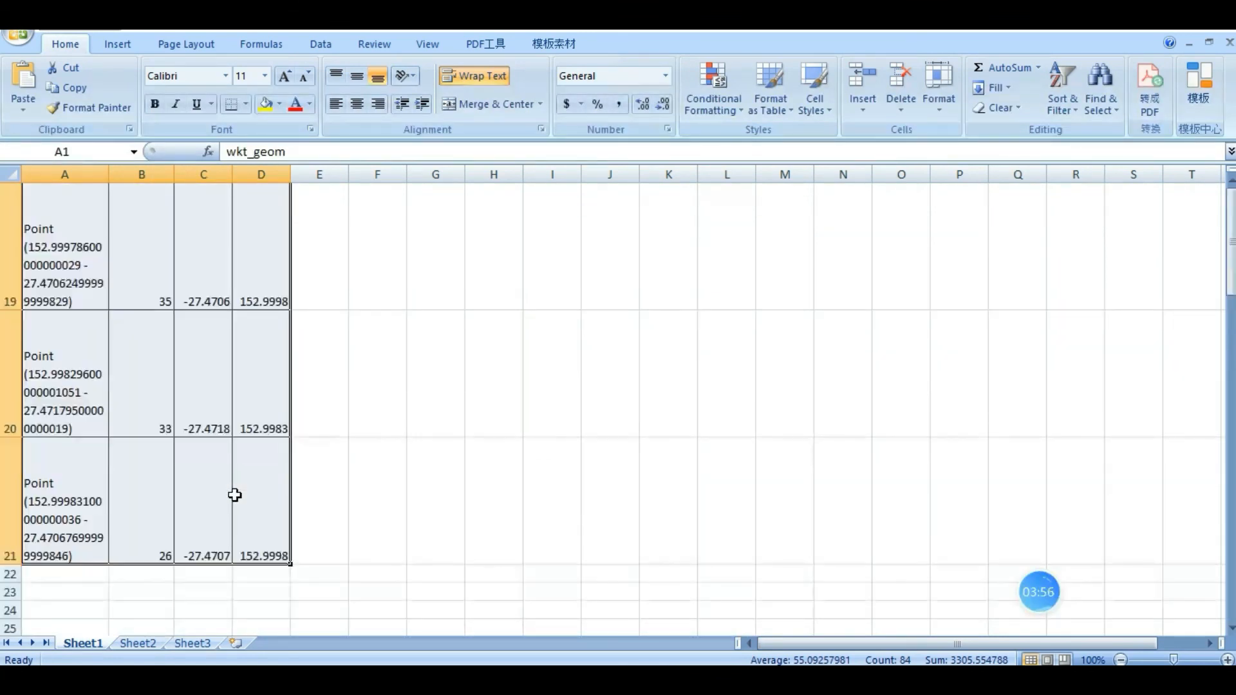
pyautogui.scroll(3, 234, 495)
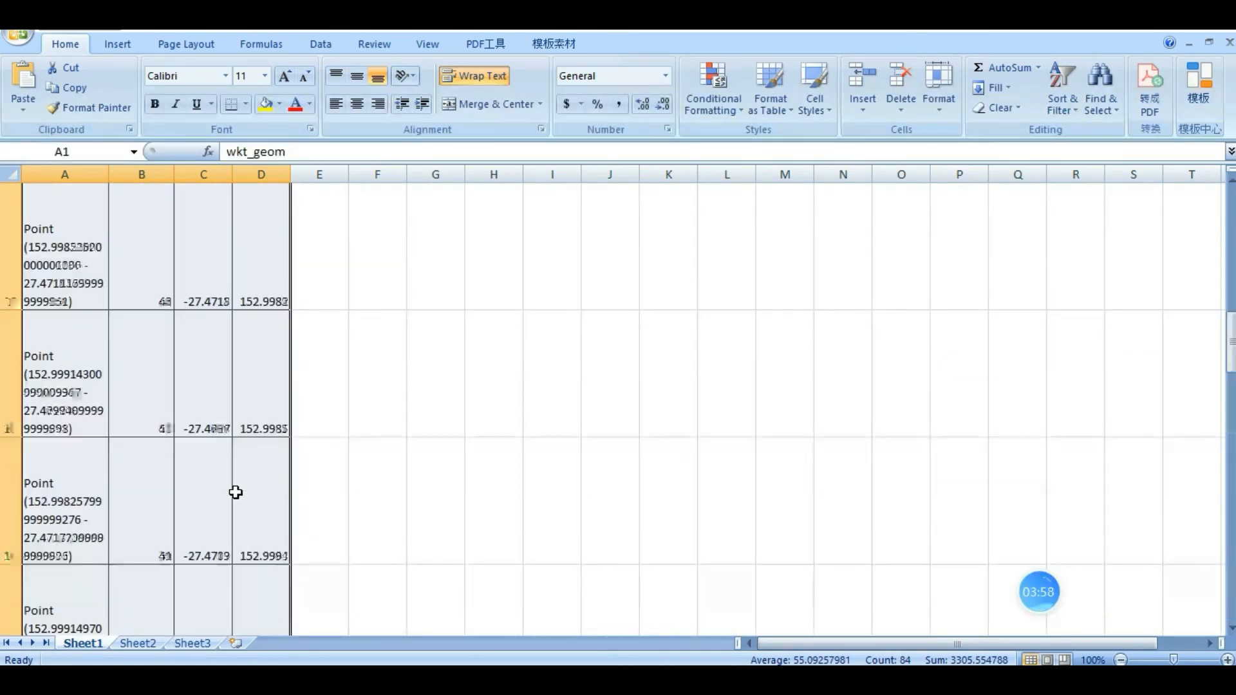
pyautogui.scroll(5, 236, 493)
pyautogui.click(300, 267)
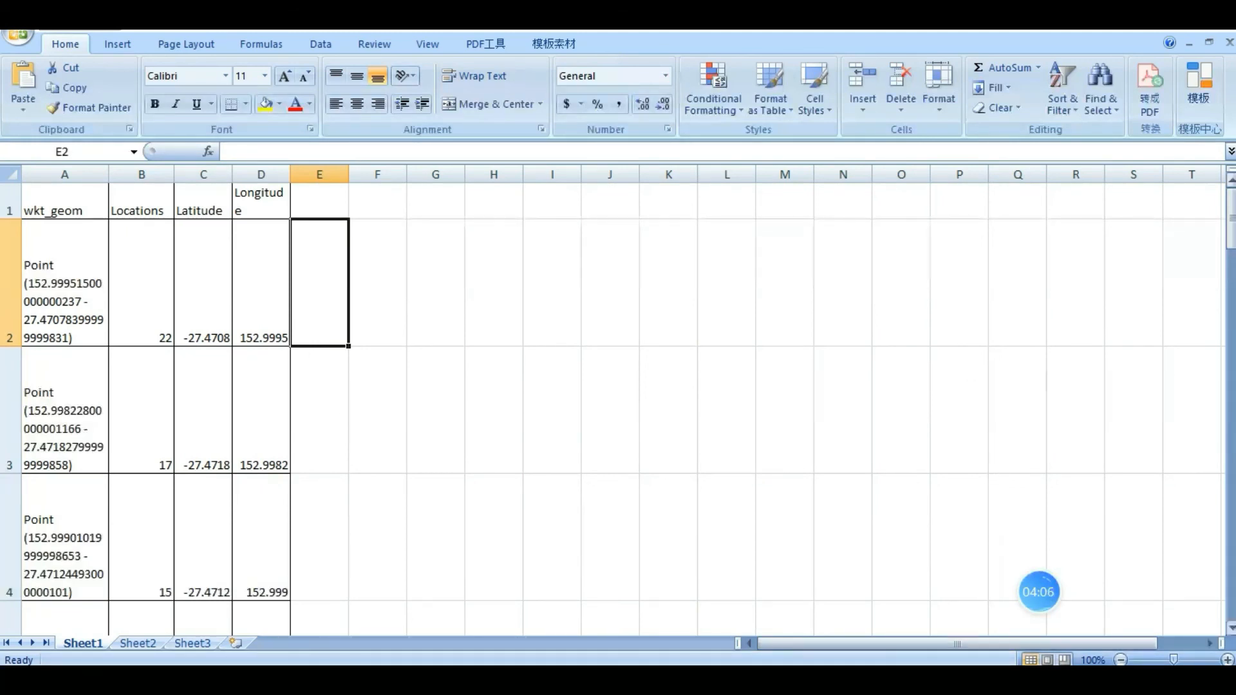
pyautogui.moveTo(1233, 248); pyautogui.dragTo(1232, 213)
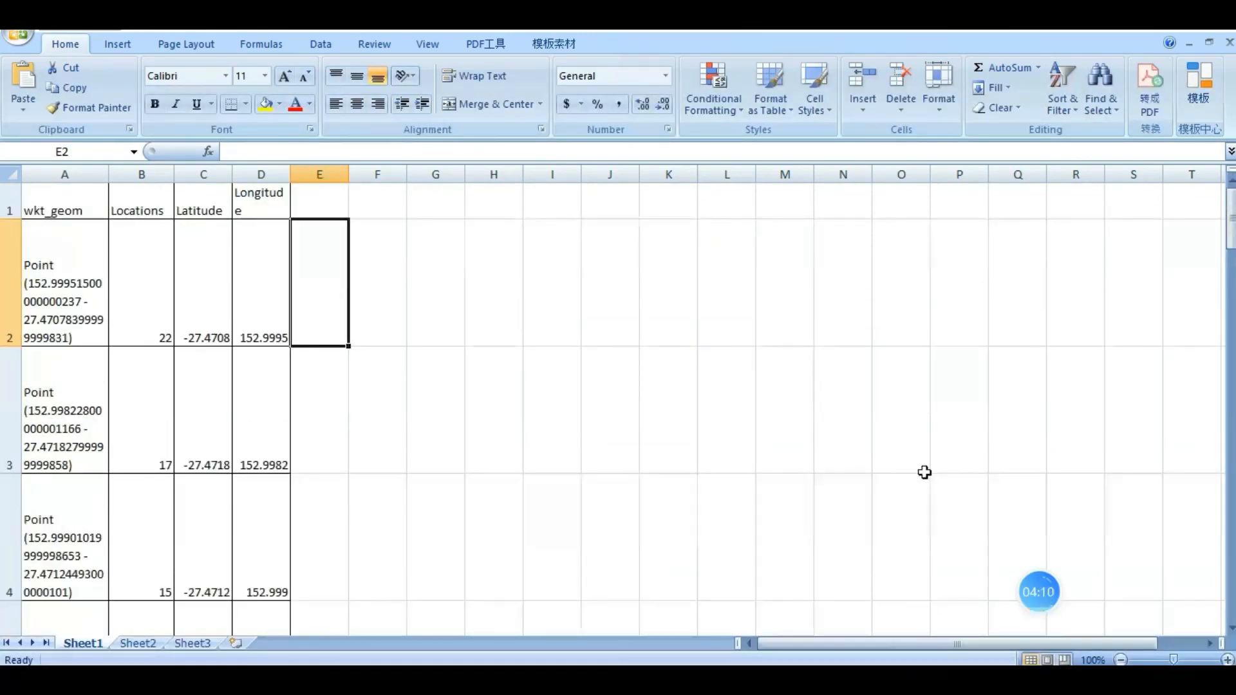